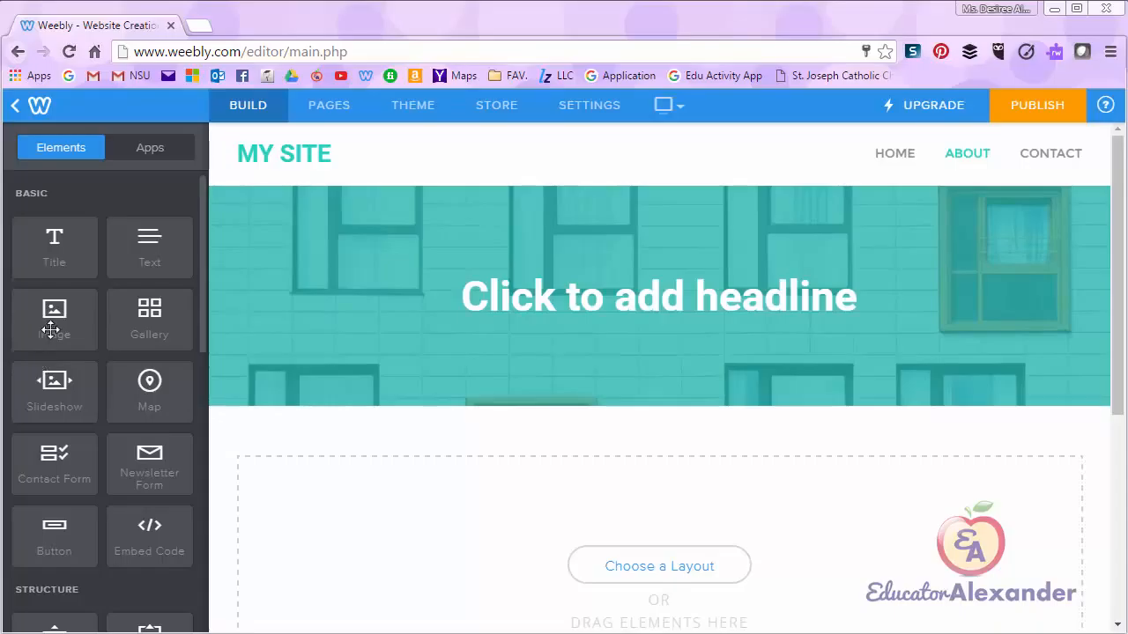
Add an Image element to the empty content area and review its Search, Favorites, Image URL and My Computer sources
drag(52, 321, 491, 520)
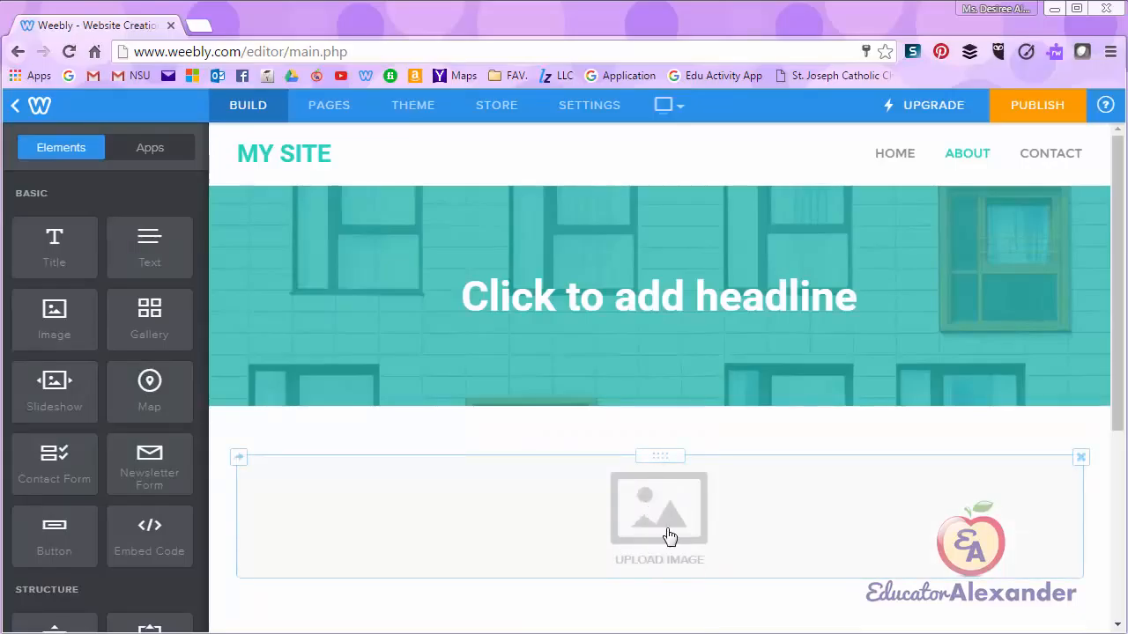
click(670, 536)
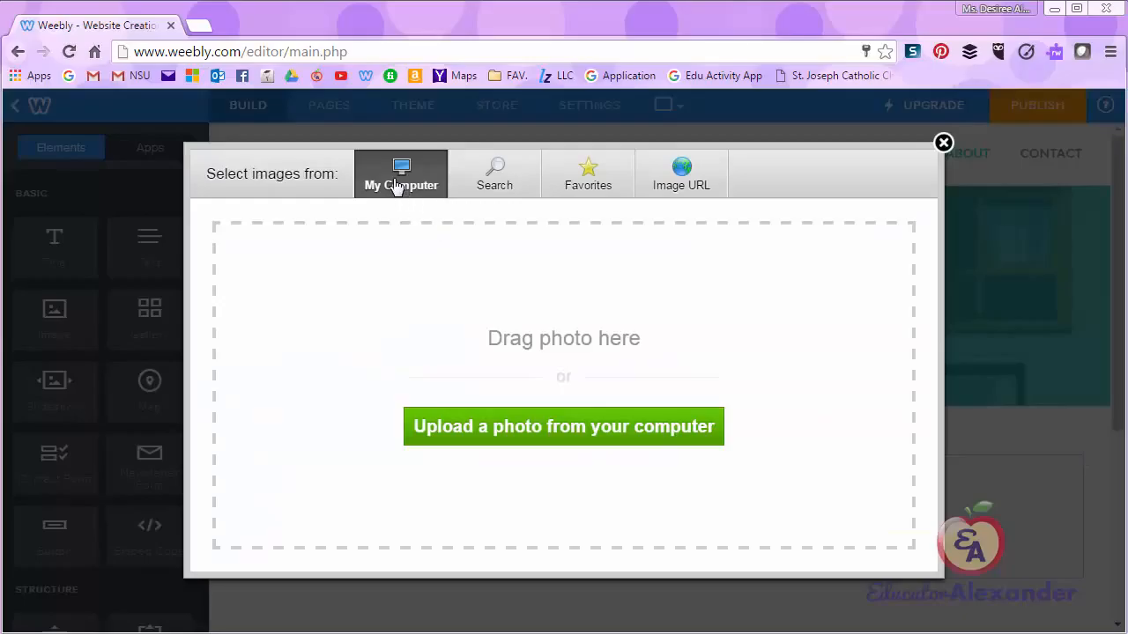
click(487, 179)
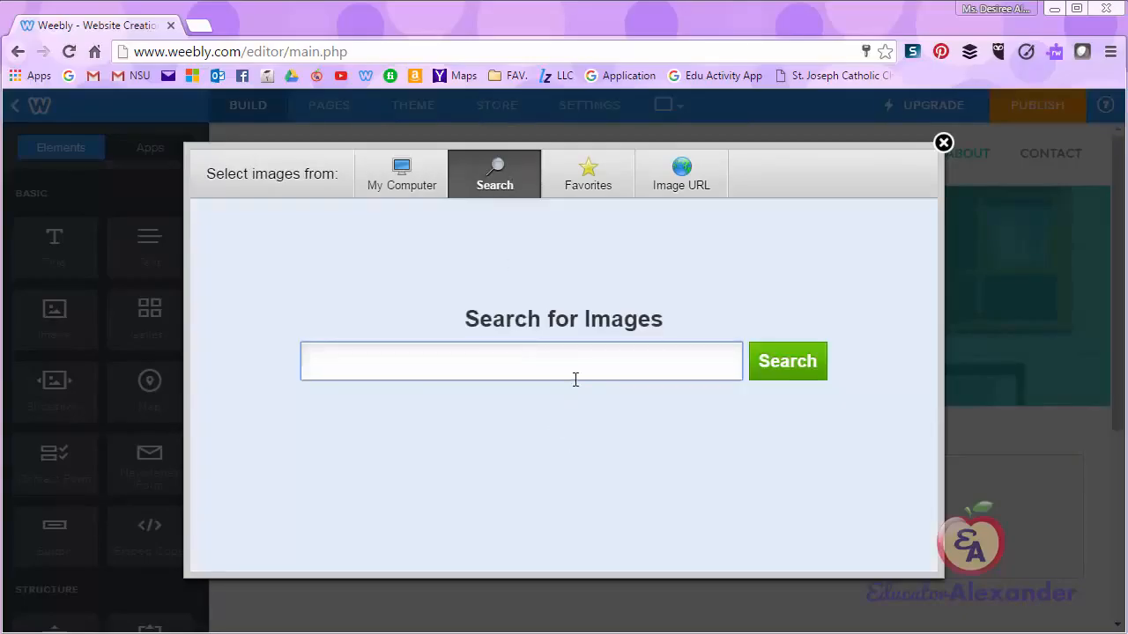
click(603, 192)
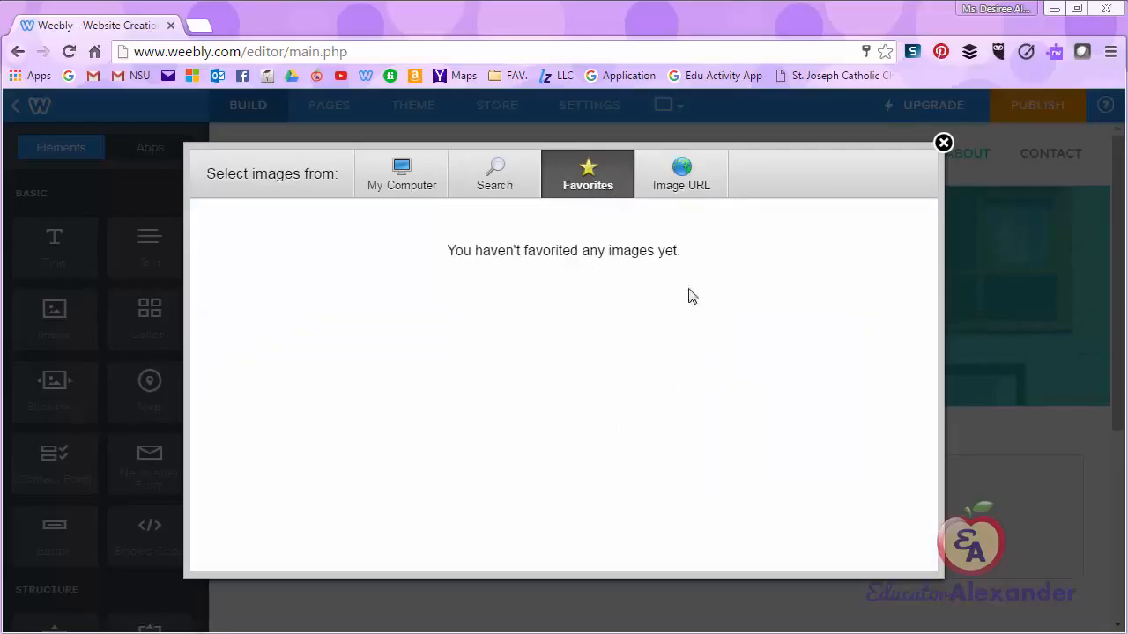
click(694, 180)
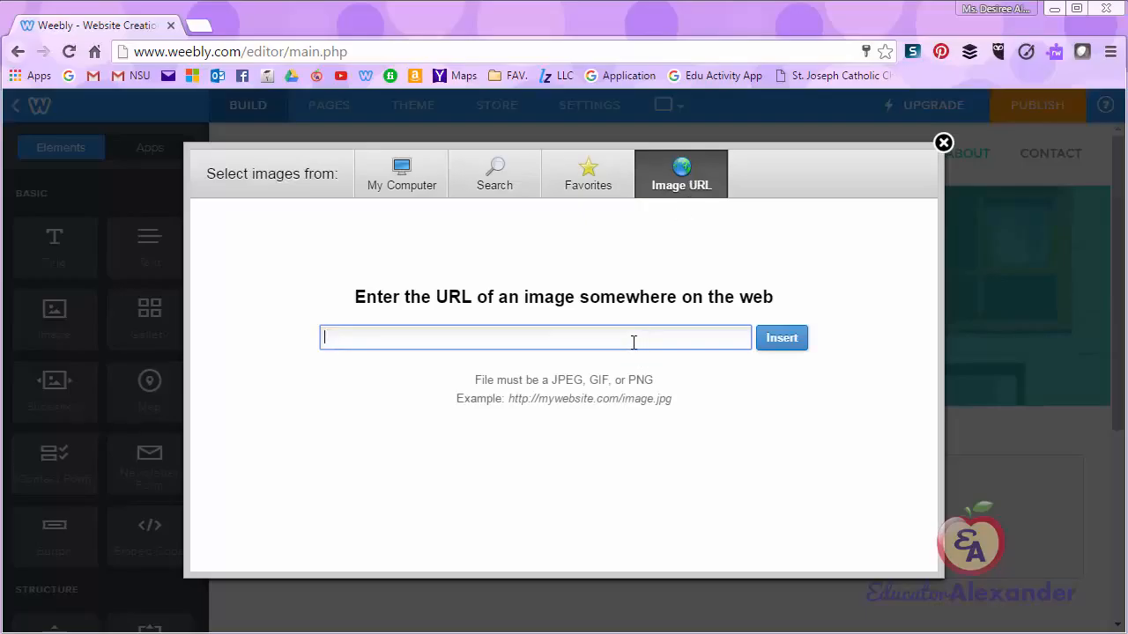
click(403, 181)
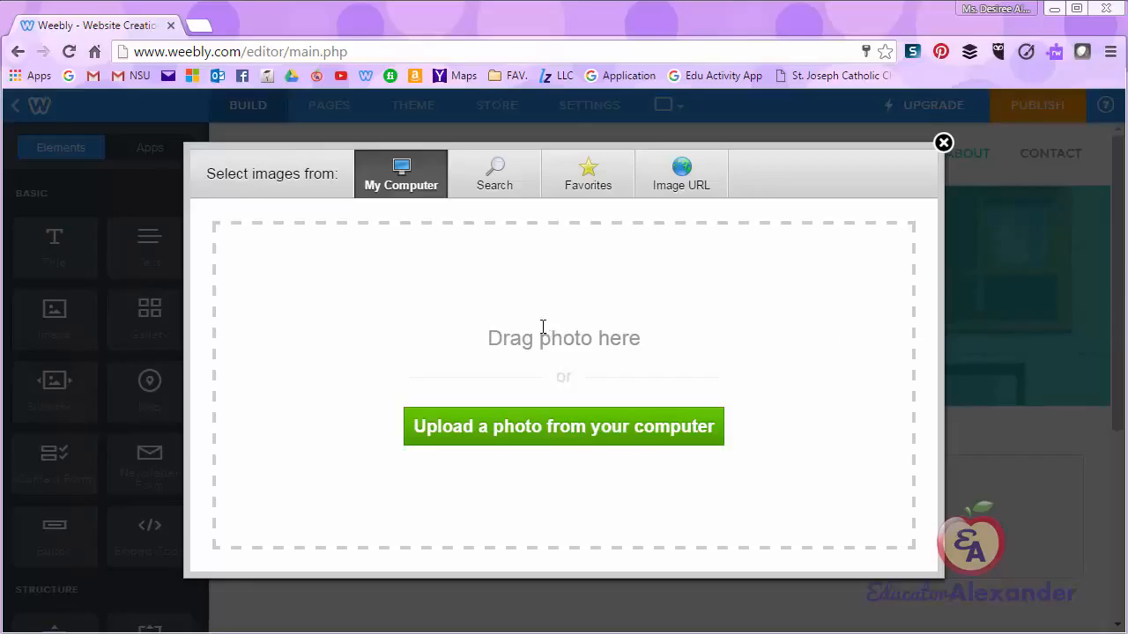
Upload the dog-how-to-select-your-new-best-friend photo from the Weebly Pics for Presentation folder on the desktop
click(542, 426)
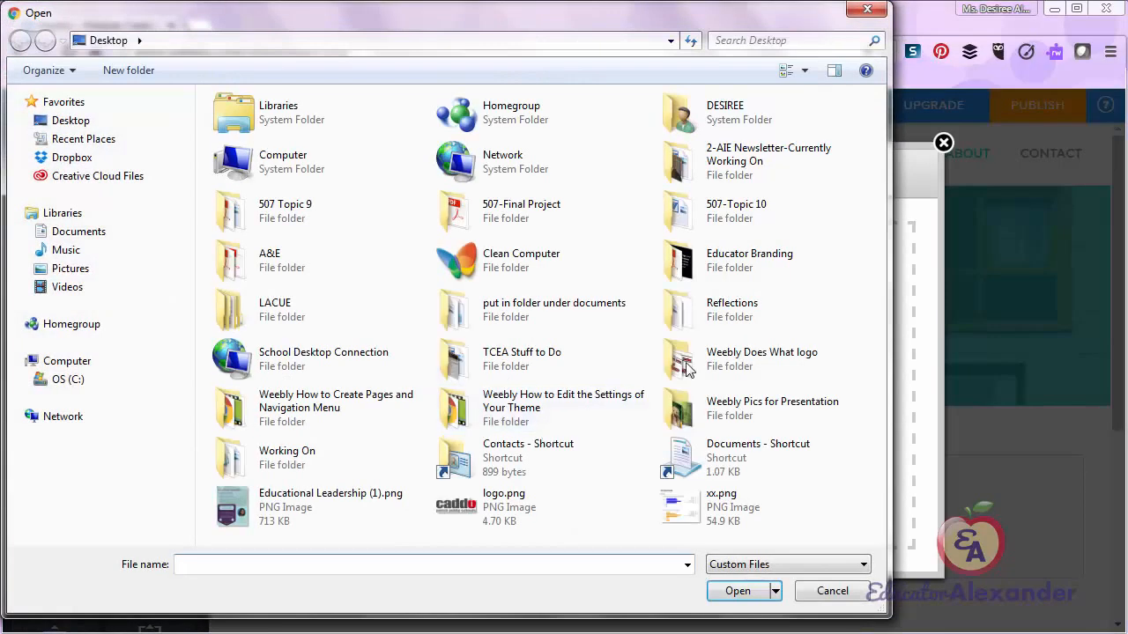
double_click(744, 425)
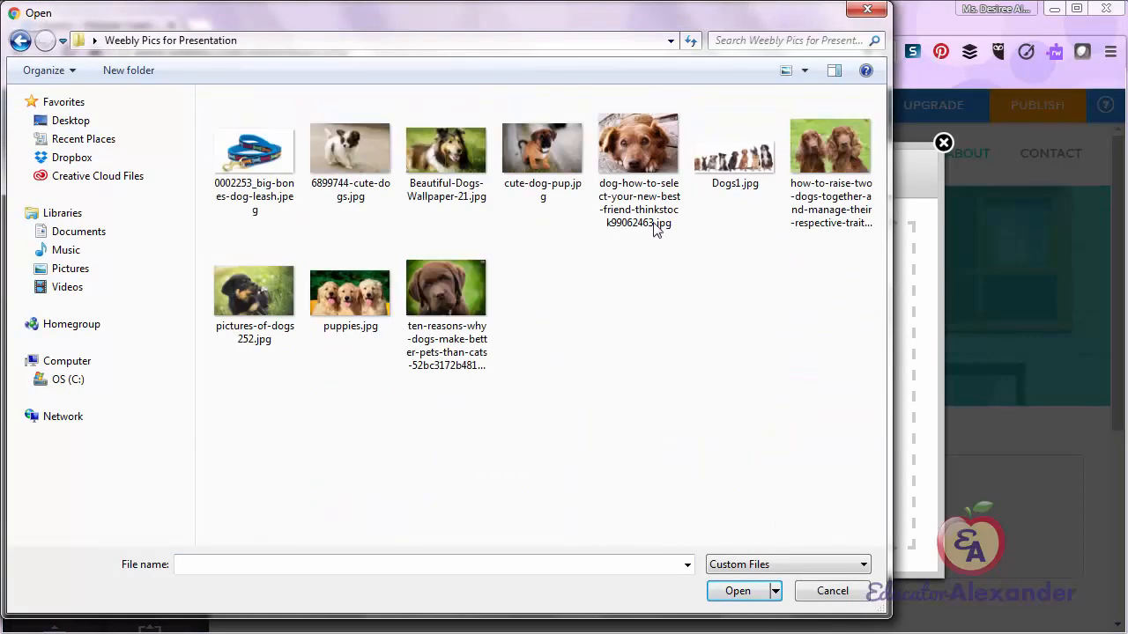
double_click(652, 225)
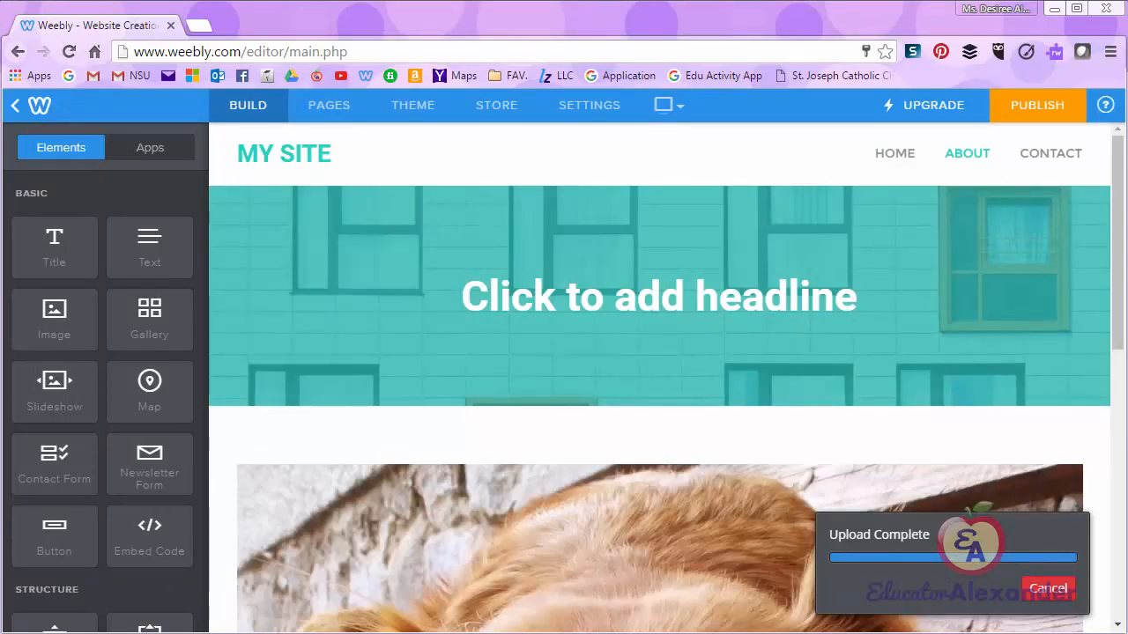
Shrink the dog image to about 40 percent of the content area's width and deselect it
drag(1116, 309, 1100, 516)
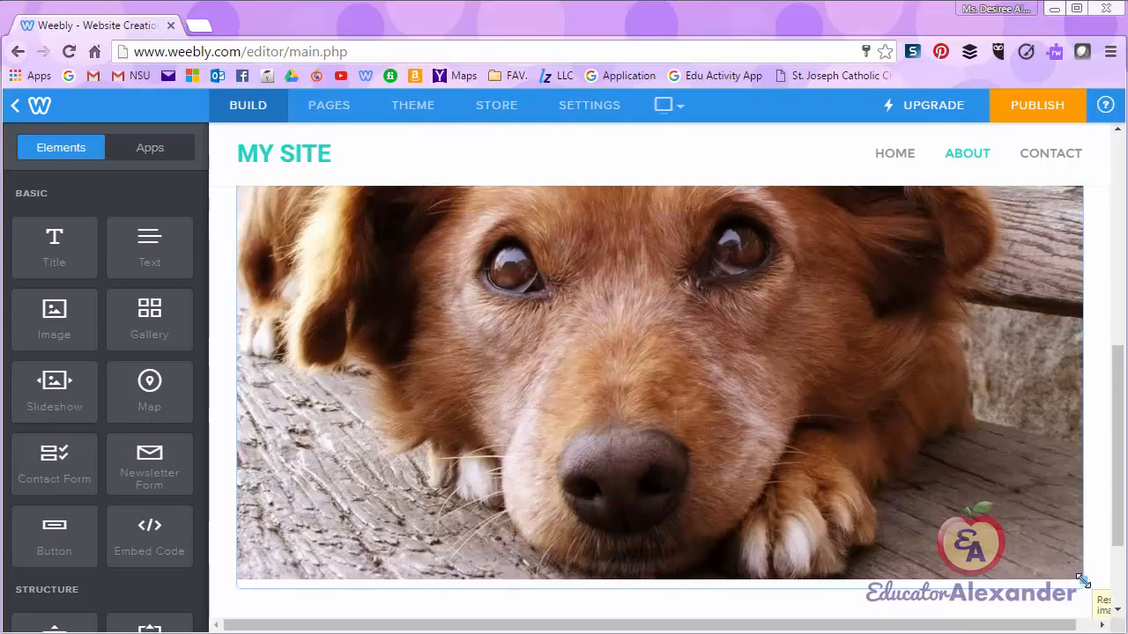
drag(1082, 581, 866, 341)
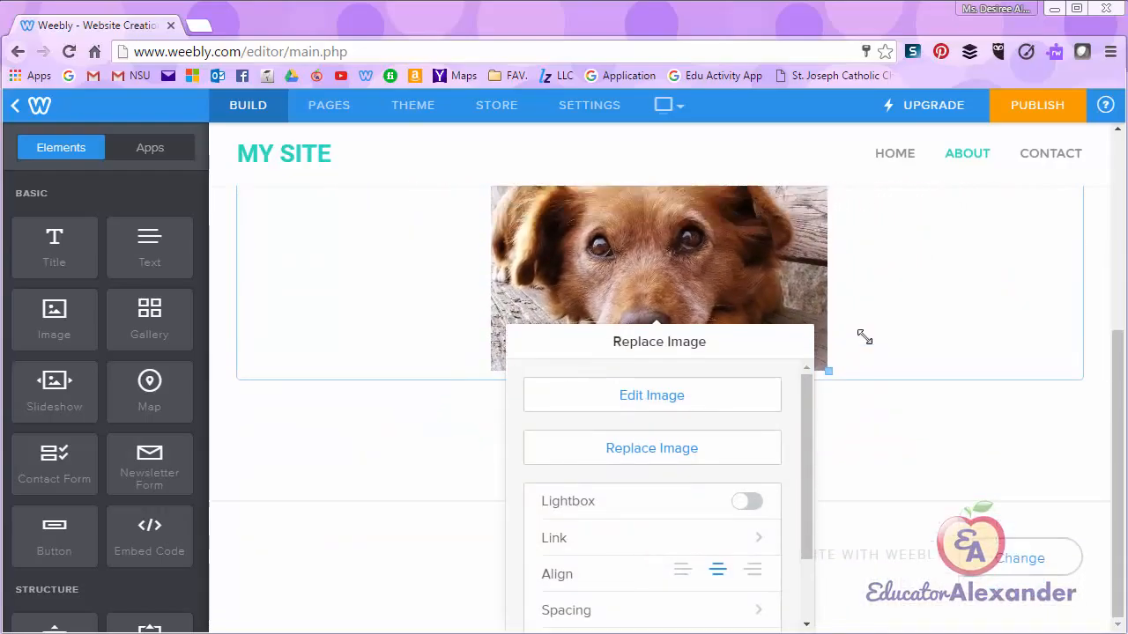
click(1084, 458)
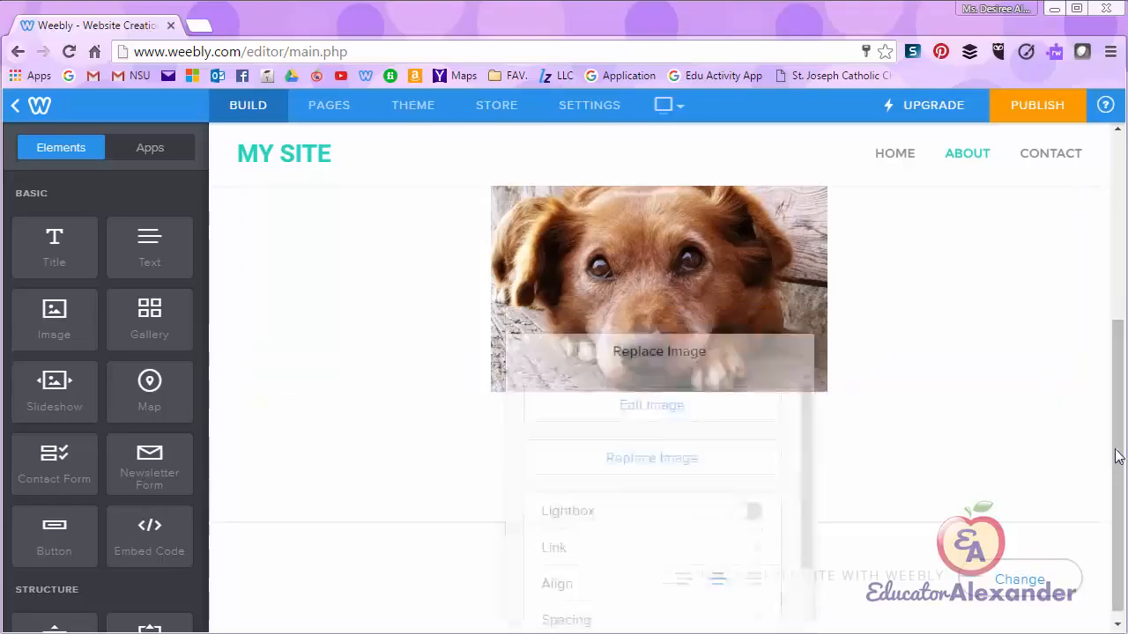
drag(1117, 432, 1117, 357)
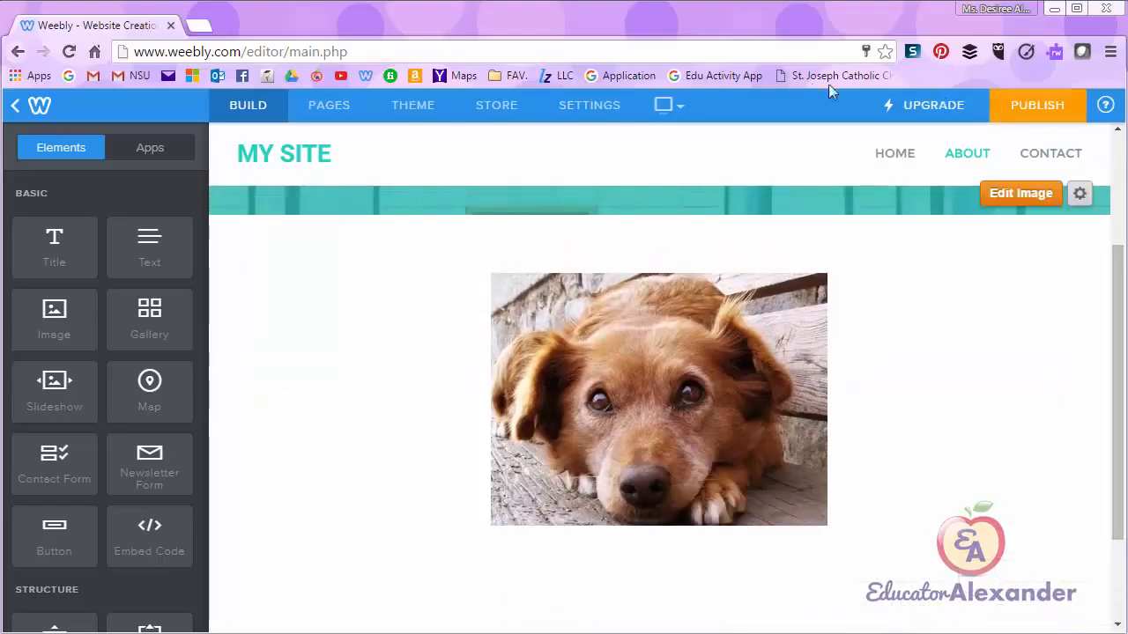
Turn Lightbox on and off again for the dog image, and view its link type options
click(899, 379)
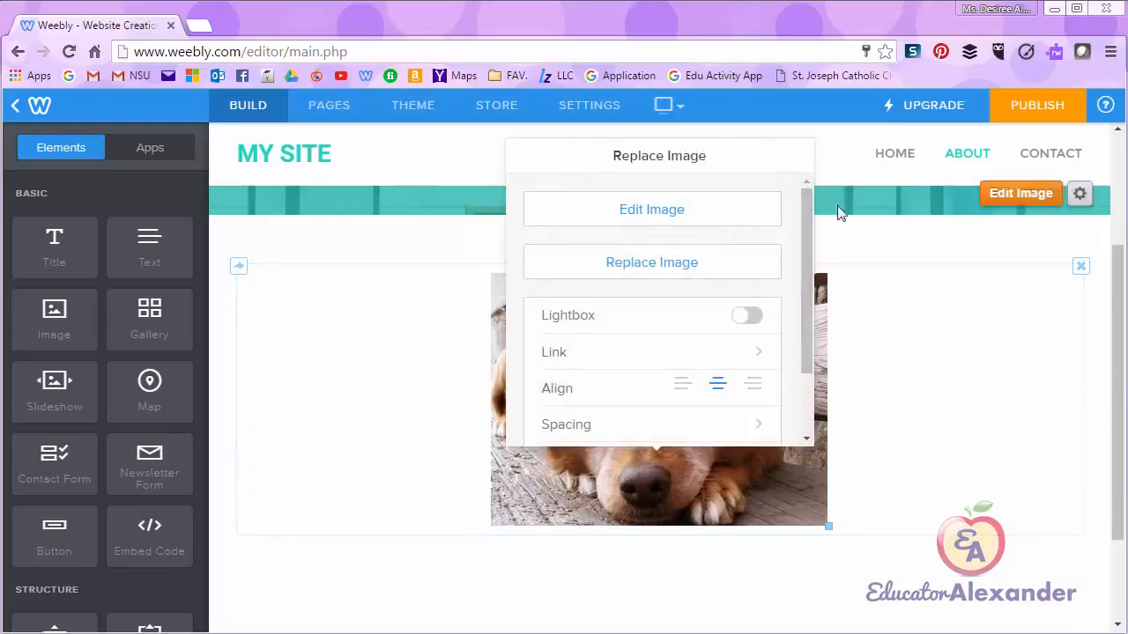
mouse_move(809, 210)
mouse_down()
mouse_move(818, 283)
mouse_move(818, 205)
mouse_up()
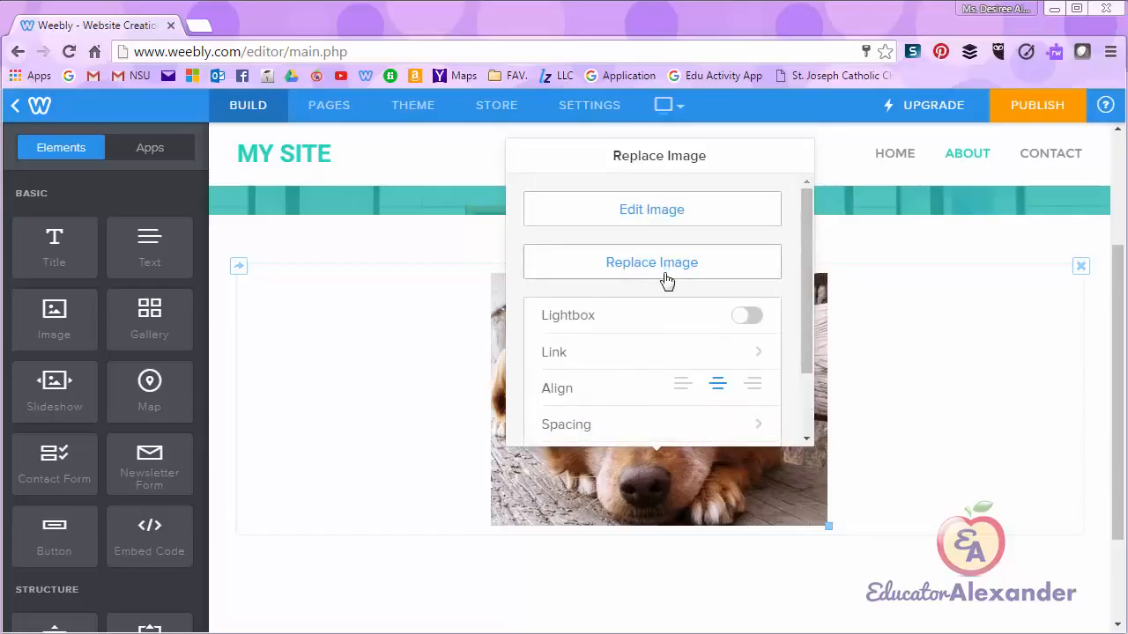
drag(810, 270, 810, 282)
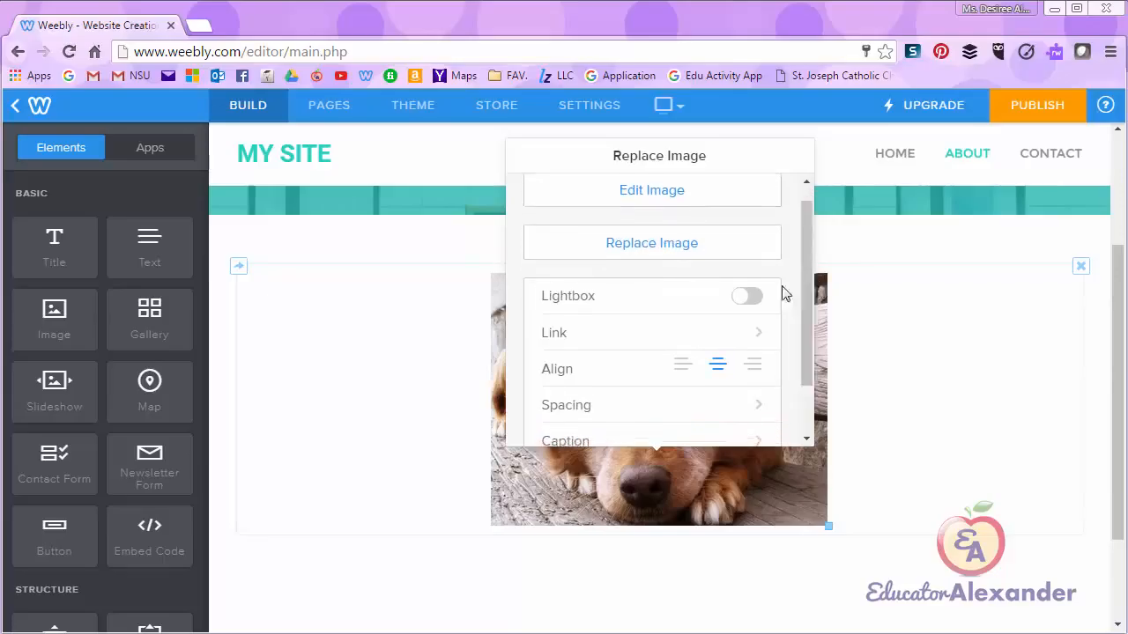
click(748, 298)
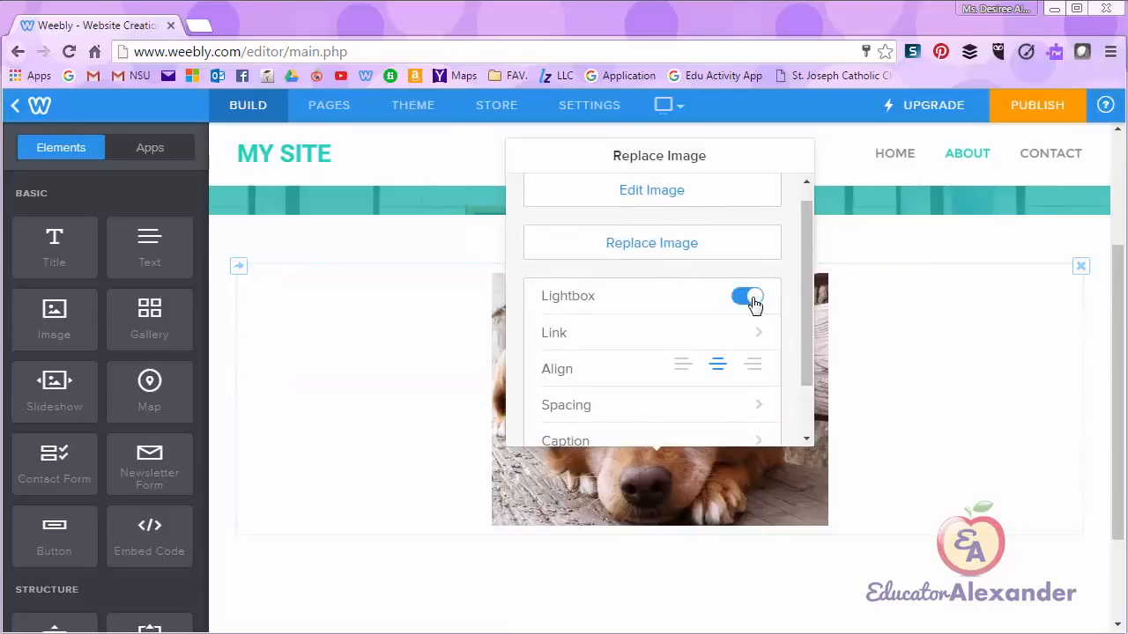
click(753, 304)
click(705, 331)
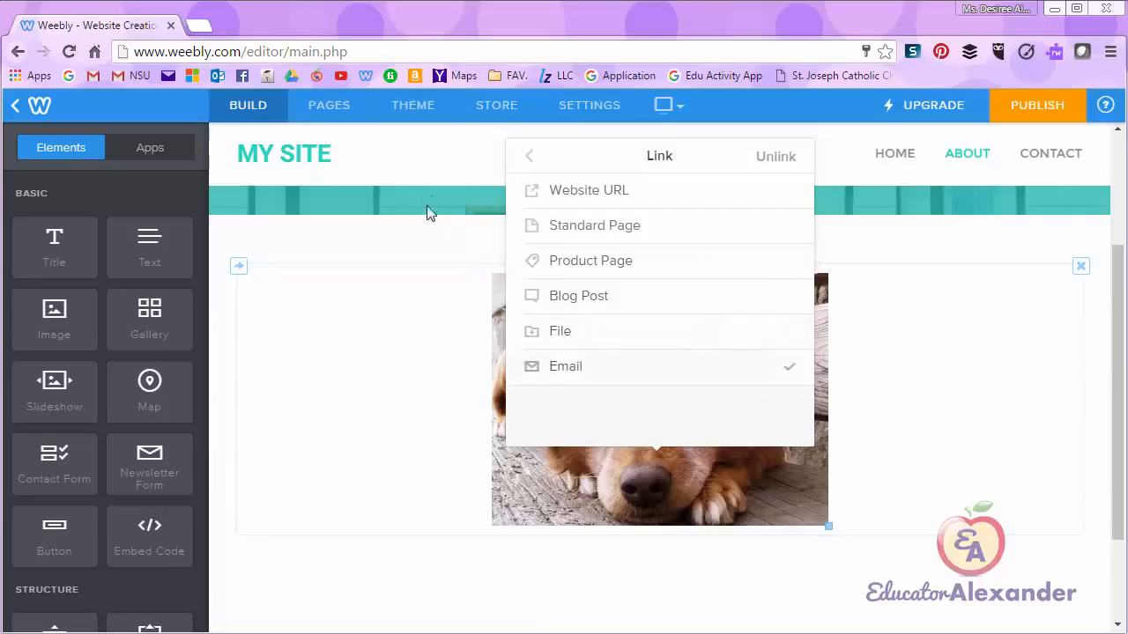
click(529, 163)
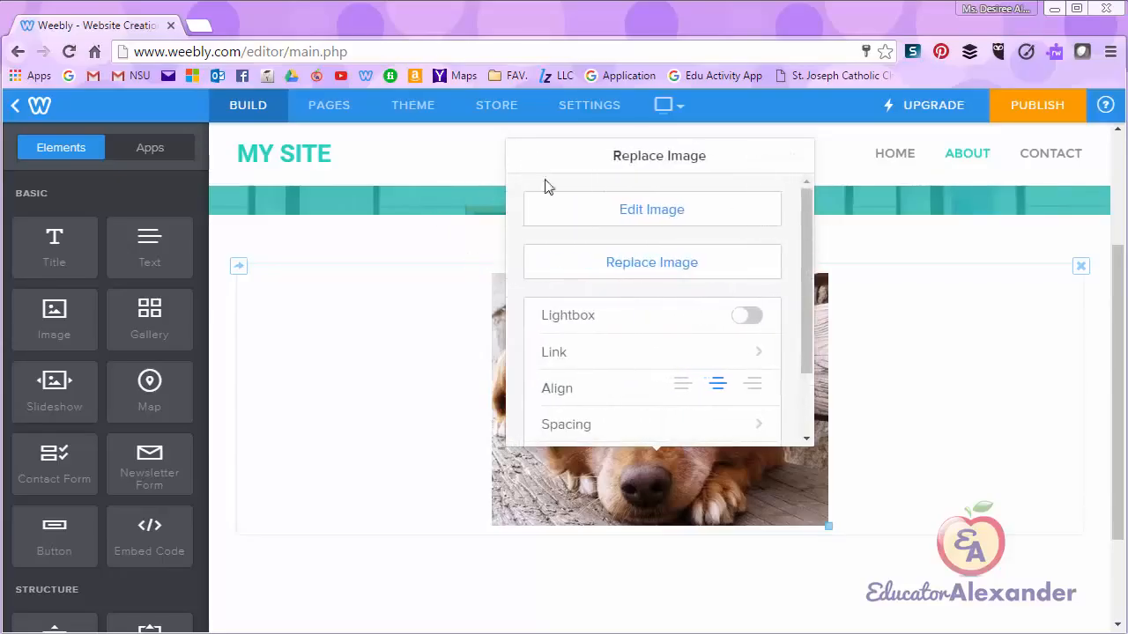
Try left and right alignment on the dog image, restore center alignment, and view its margin settings
click(684, 391)
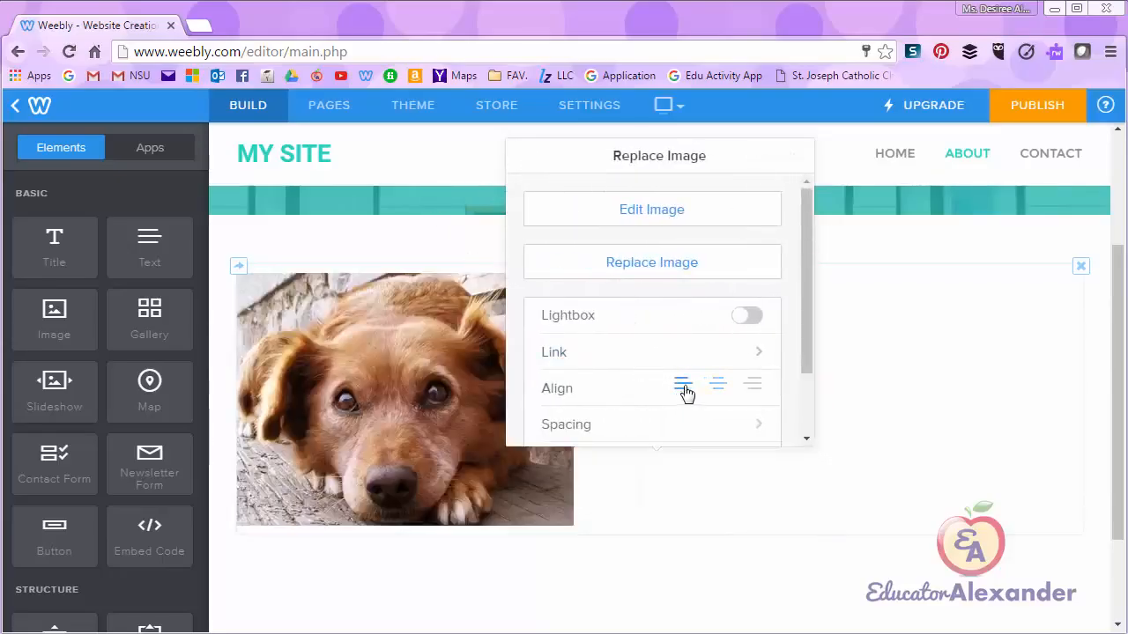
click(724, 388)
click(754, 387)
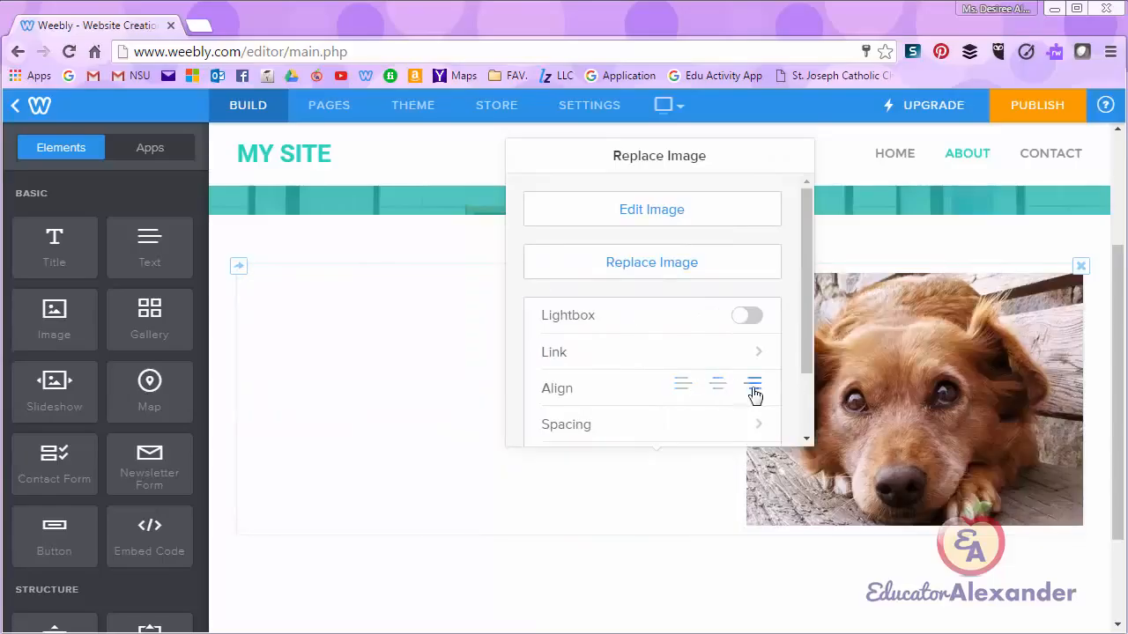
click(717, 385)
drag(802, 335, 805, 401)
click(713, 352)
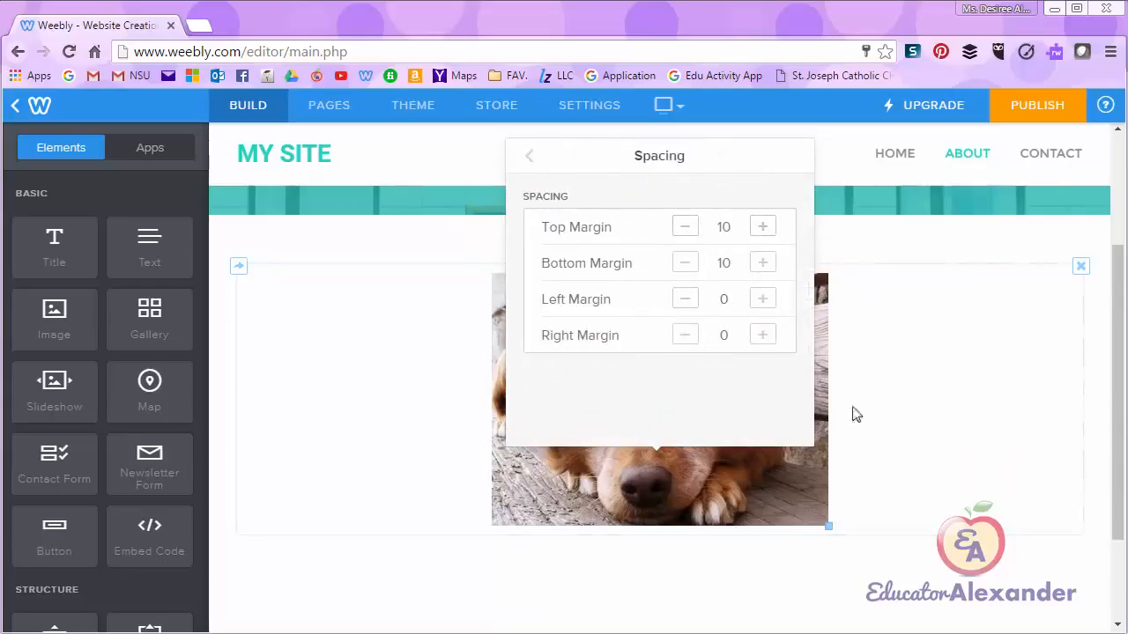
click(528, 155)
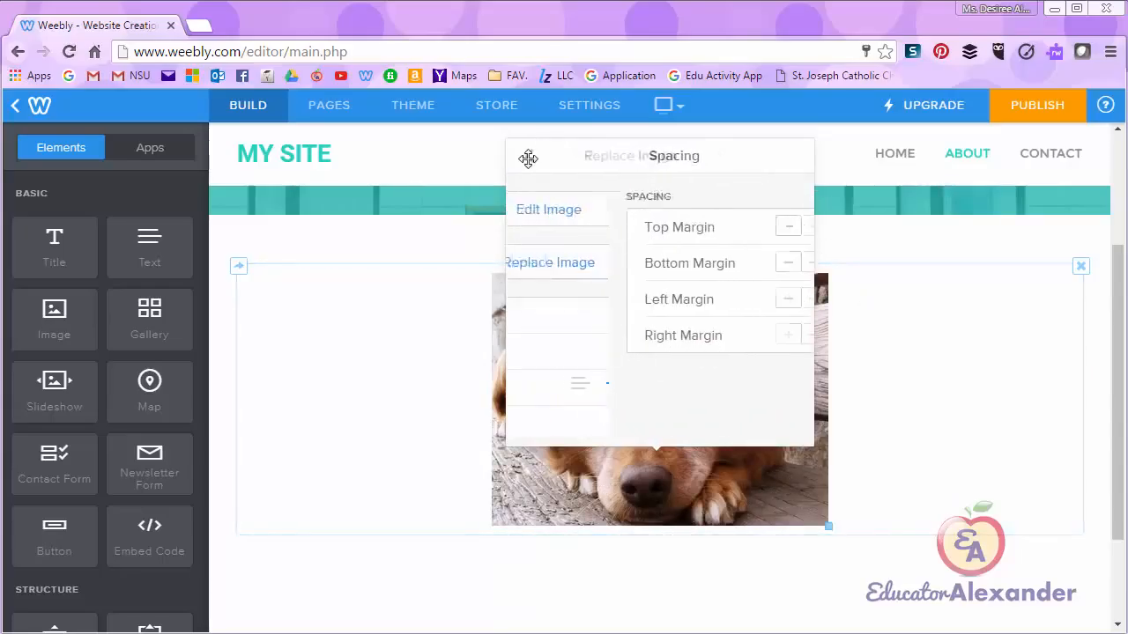
Add the caption "CUTE DOG" to the dog image
scroll(720, 348, down, 2)
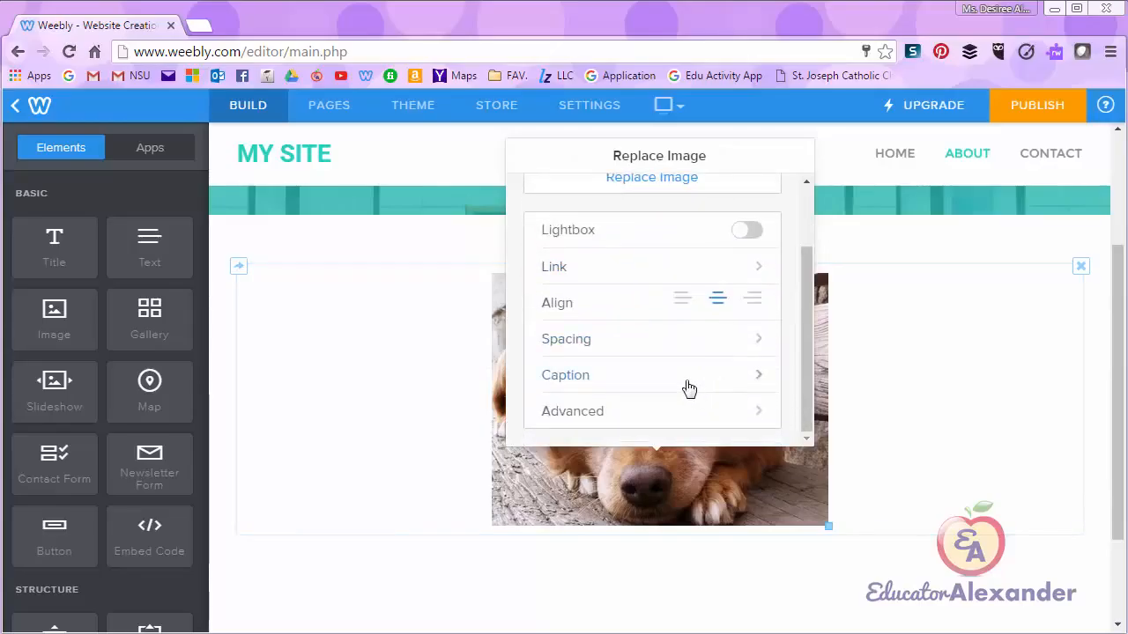
click(687, 386)
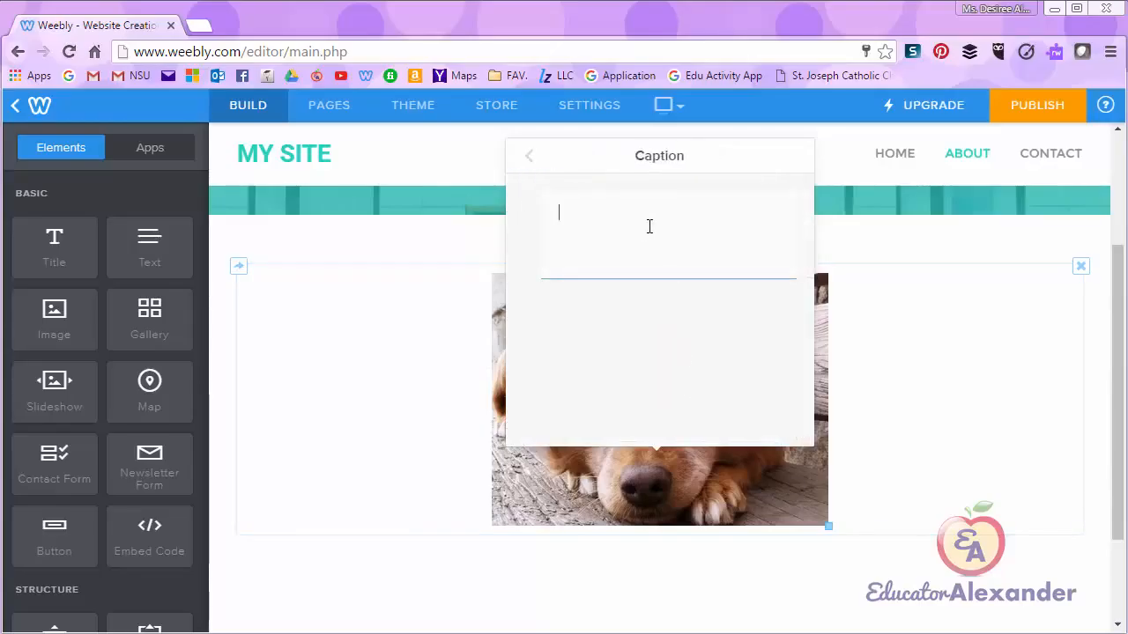
text(CUTE DOG)
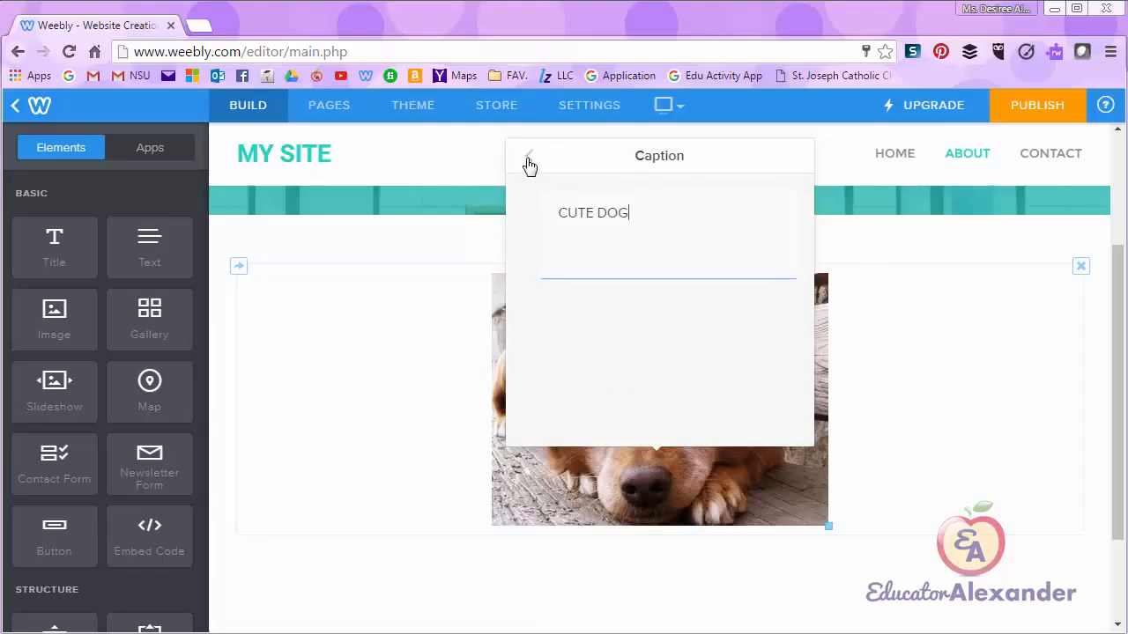
click(528, 159)
Give the dog image a Thick border and set the border color to Black
scroll(785, 406, down, 4)
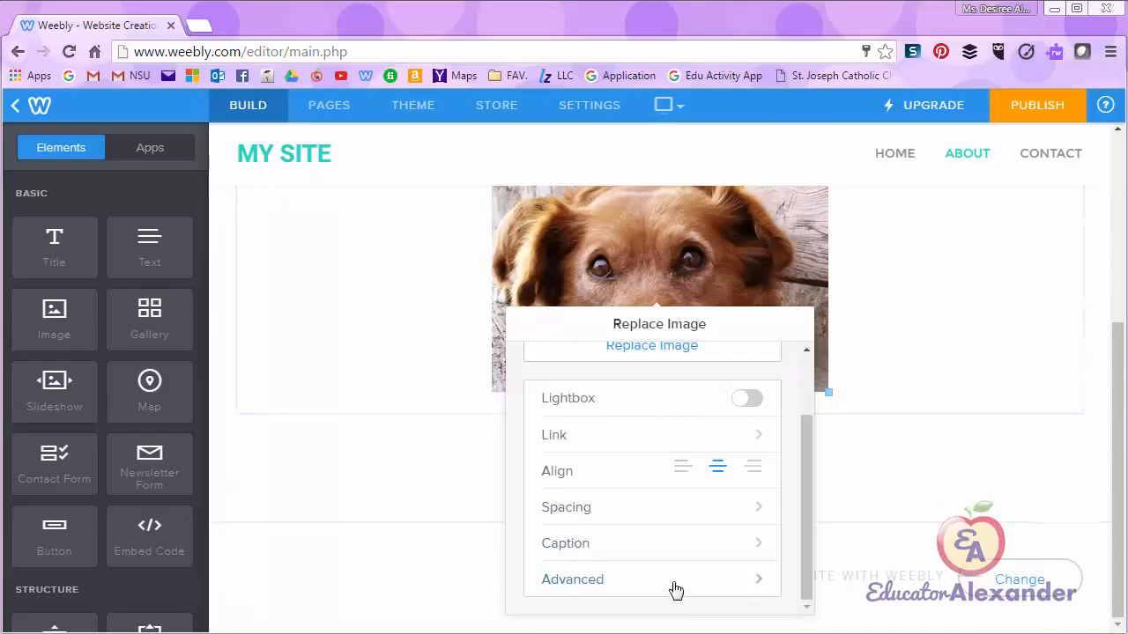
click(675, 588)
click(730, 408)
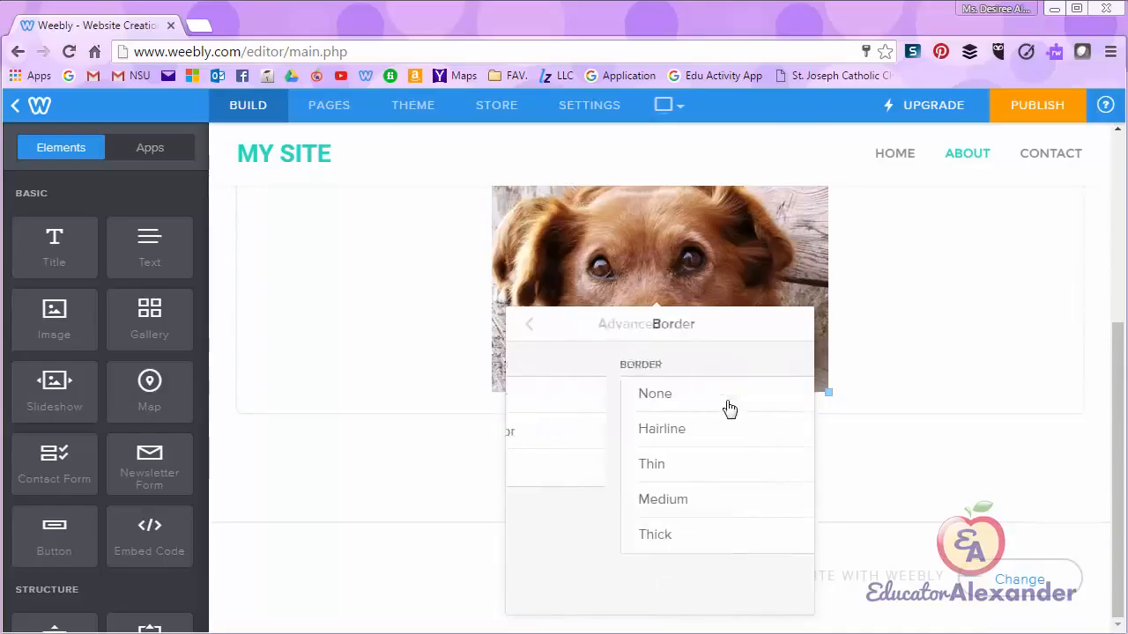
click(645, 545)
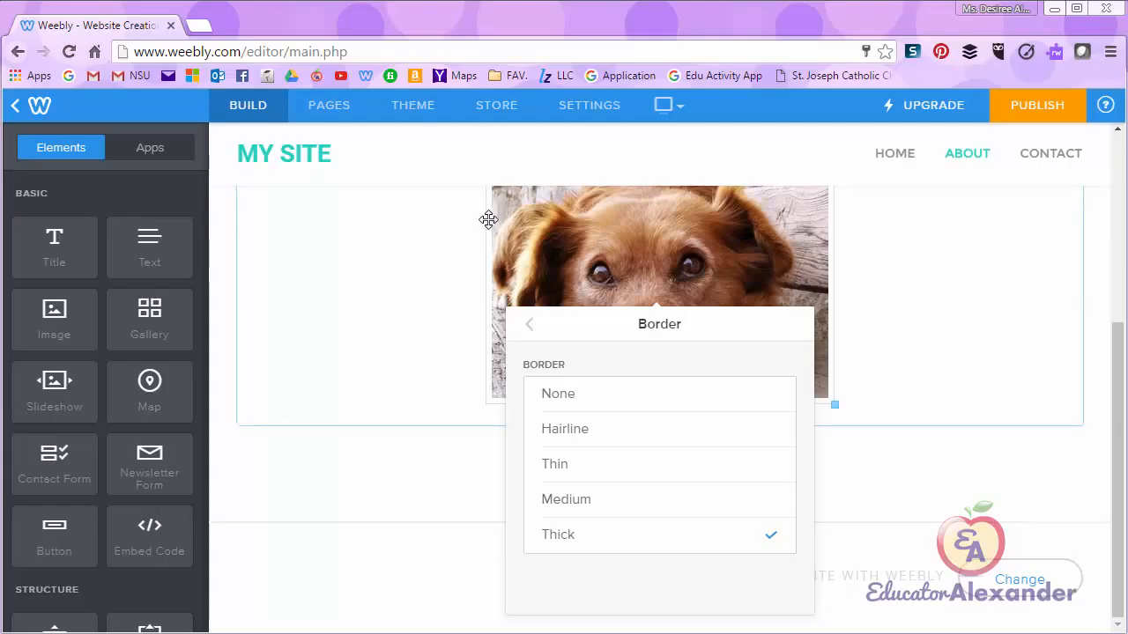
click(529, 325)
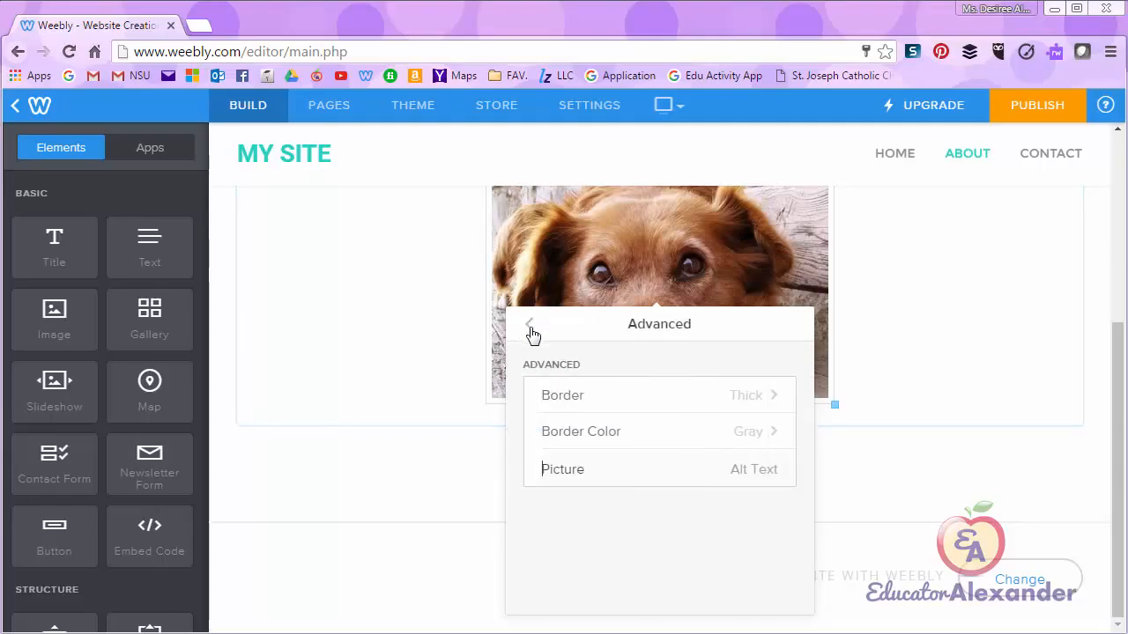
click(626, 440)
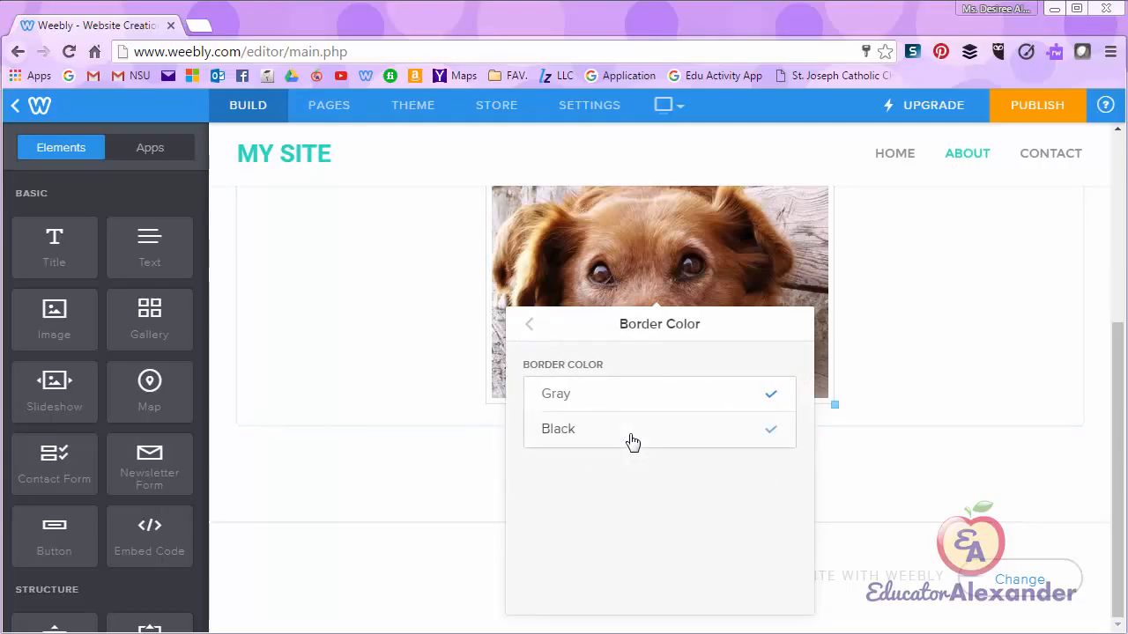
click(633, 440)
click(532, 329)
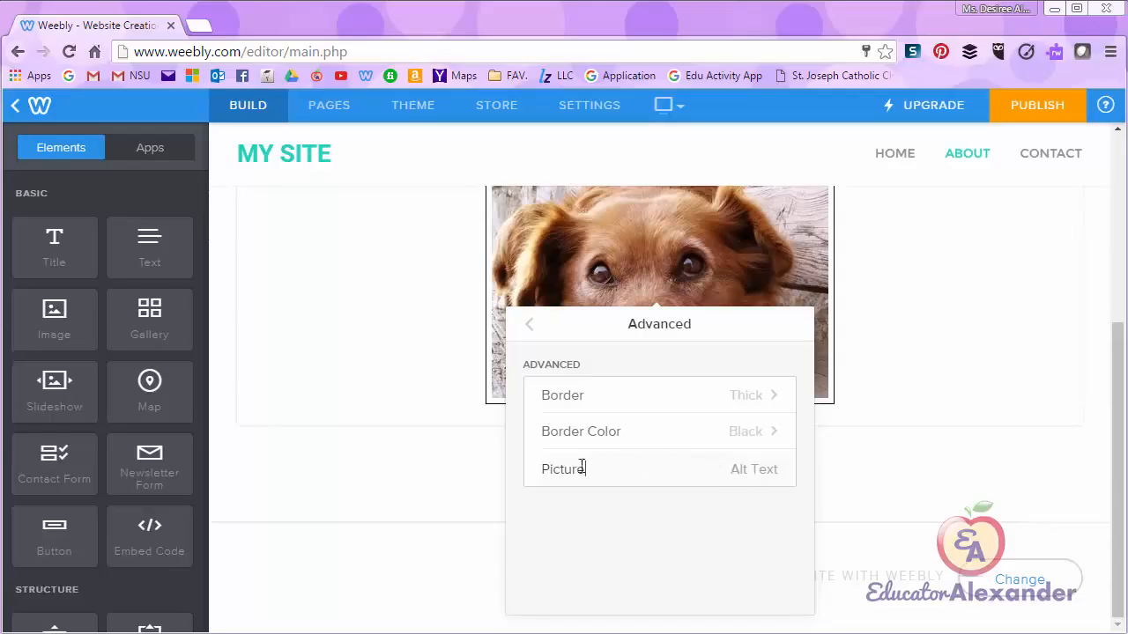
Replace the dog image's alt text with "DOG" and close the image settings
drag(582, 467, 534, 463)
text(DOG)
click(530, 326)
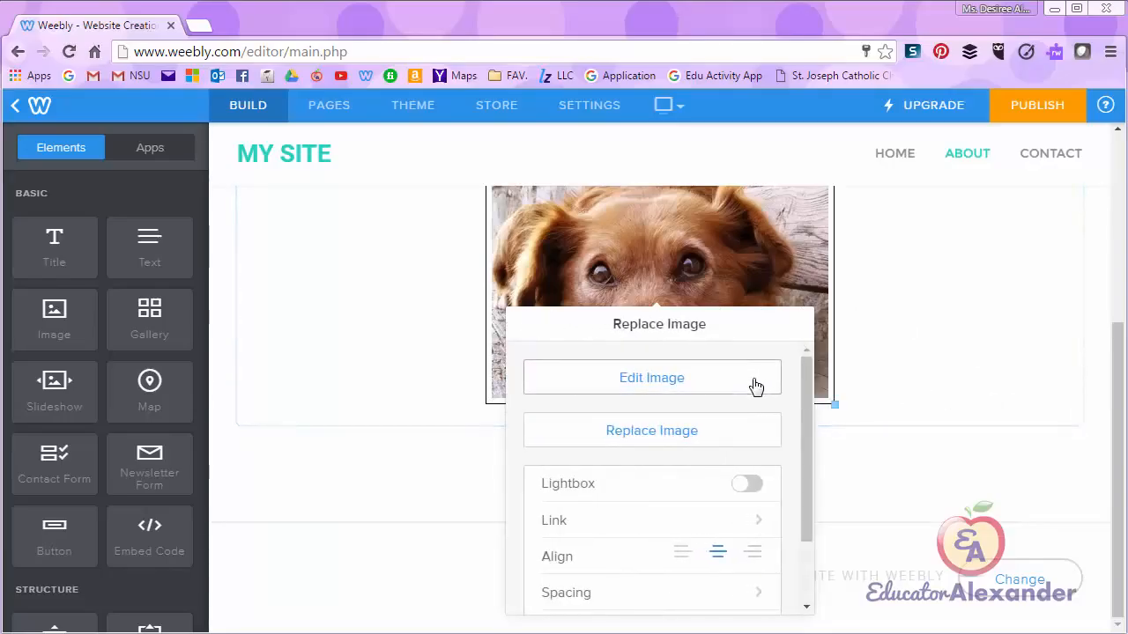
scroll(756, 386, down, 2)
click(1100, 423)
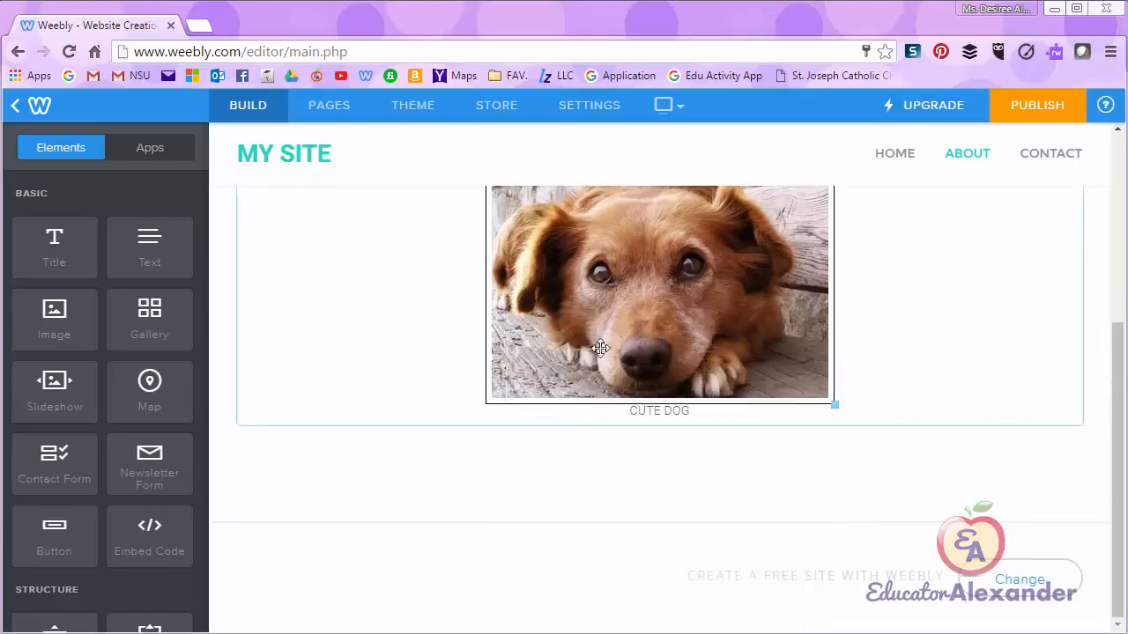
scroll(600, 348, up, 1)
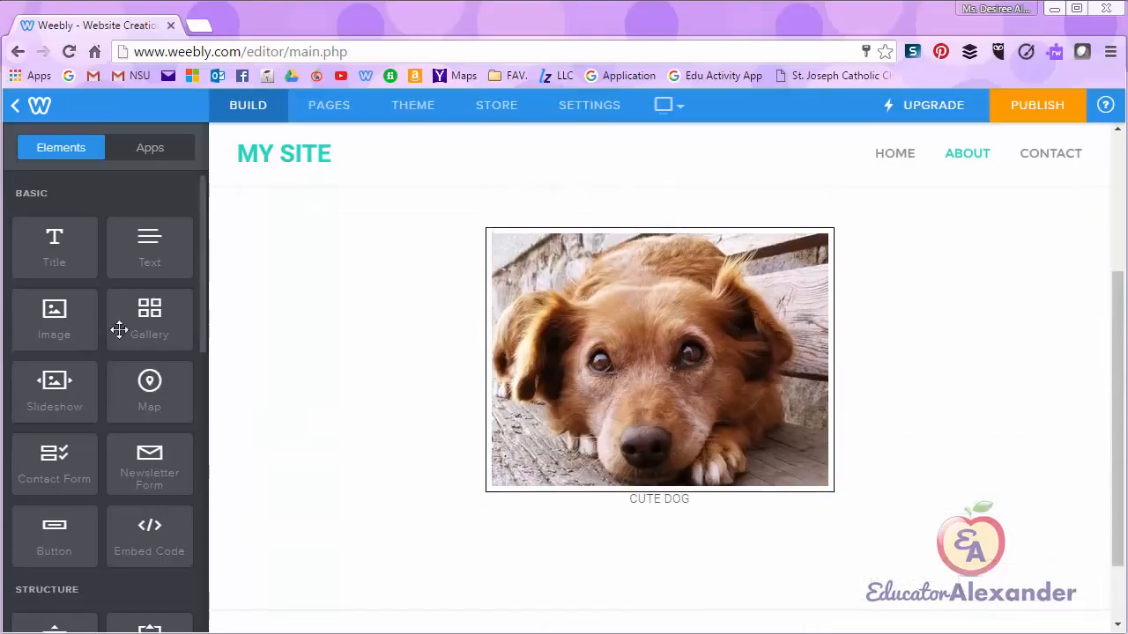
Add a Gallery element to the About page below the captioned dog image
drag(126, 325, 596, 525)
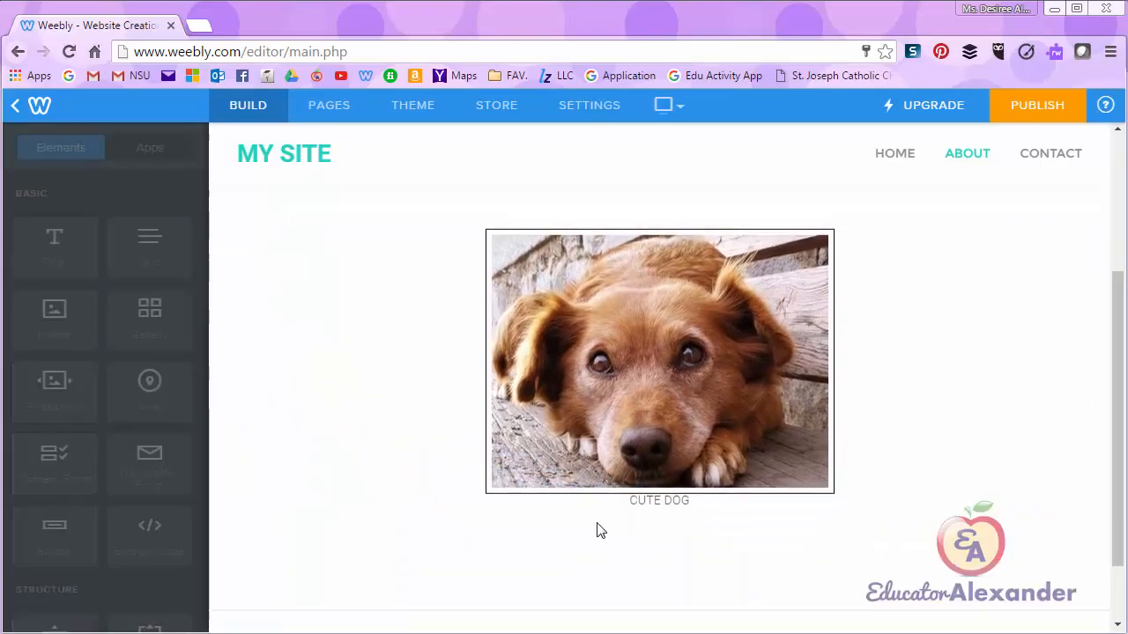
scroll(599, 518, down, 2)
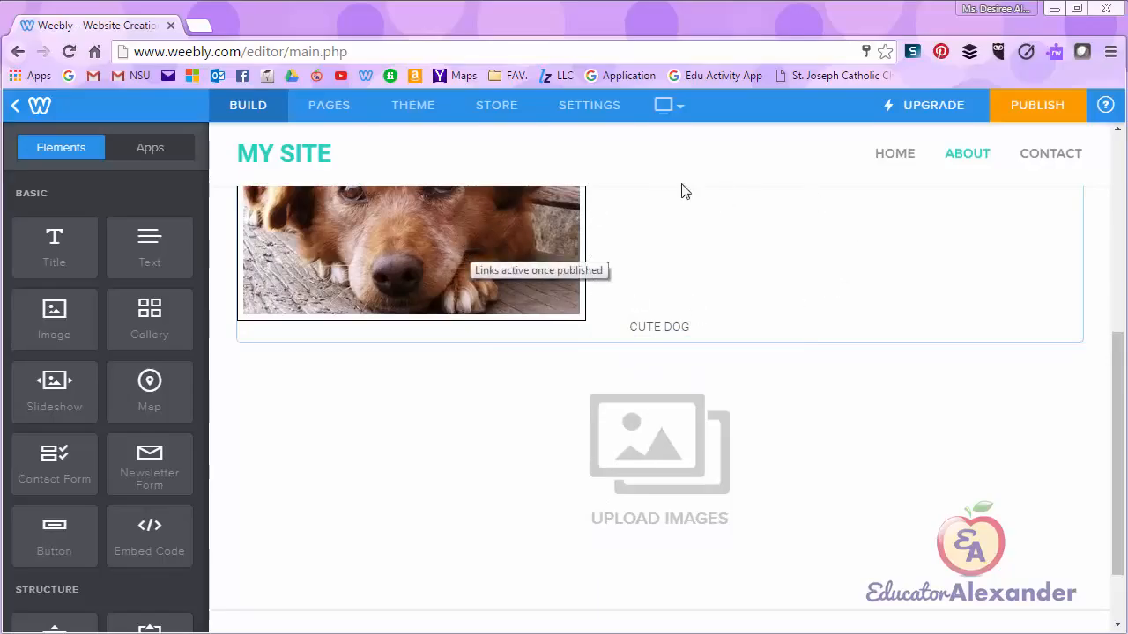
click(706, 251)
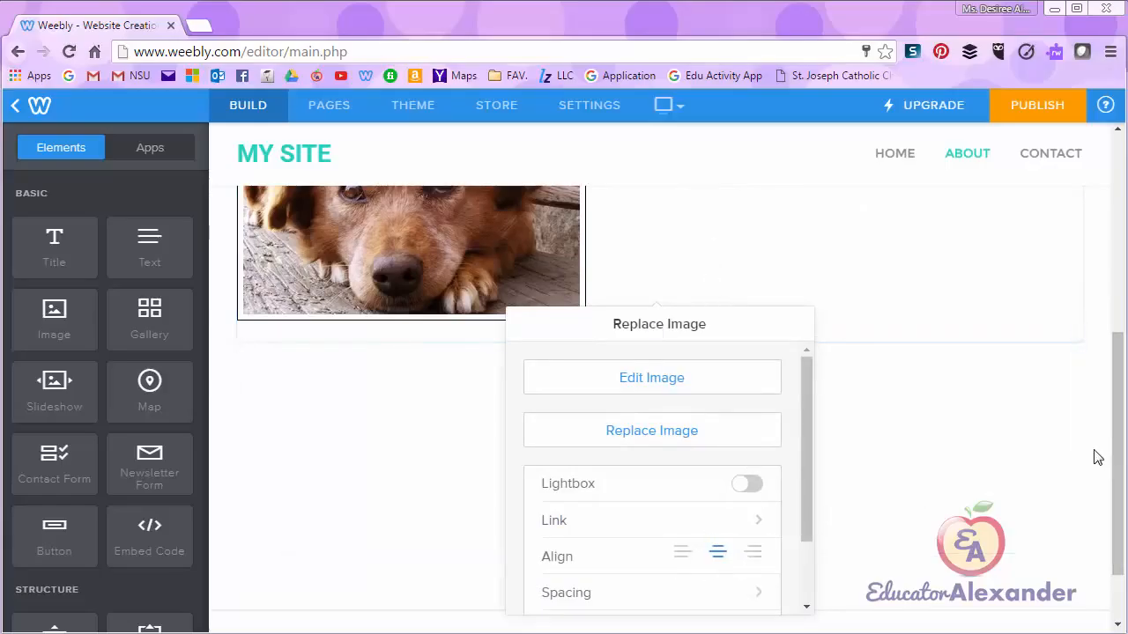
click(1031, 461)
Upload pictures-of-dogs252.jpg, puppies.jpg and the "ten-reasons-why-dogs-make-better-pets-than-cats" photo to the empty gallery
click(642, 453)
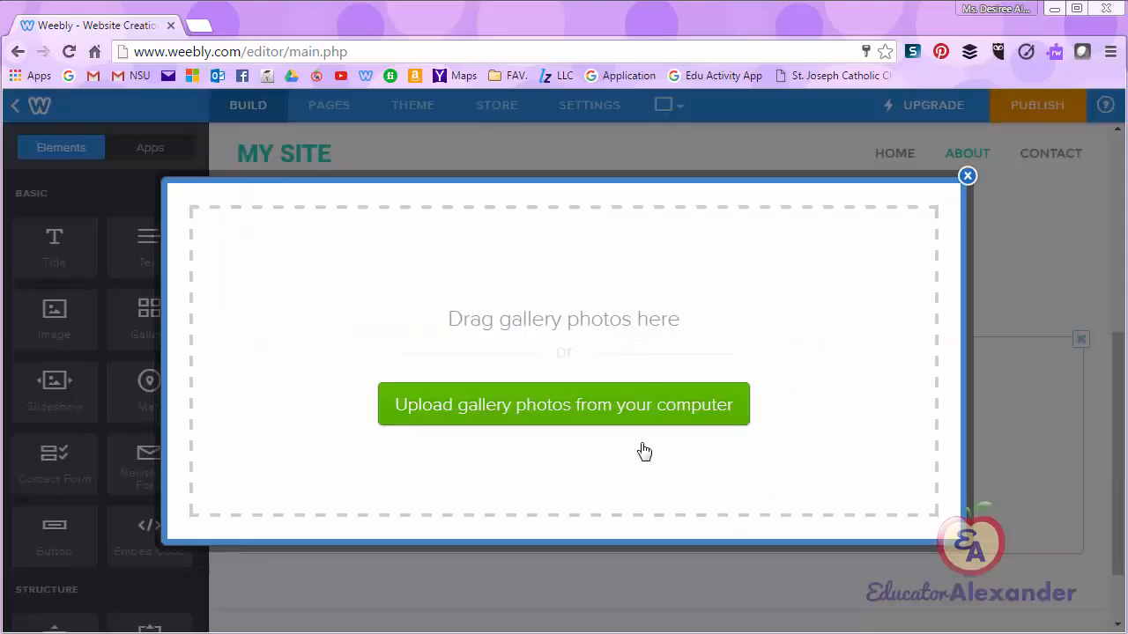
click(622, 414)
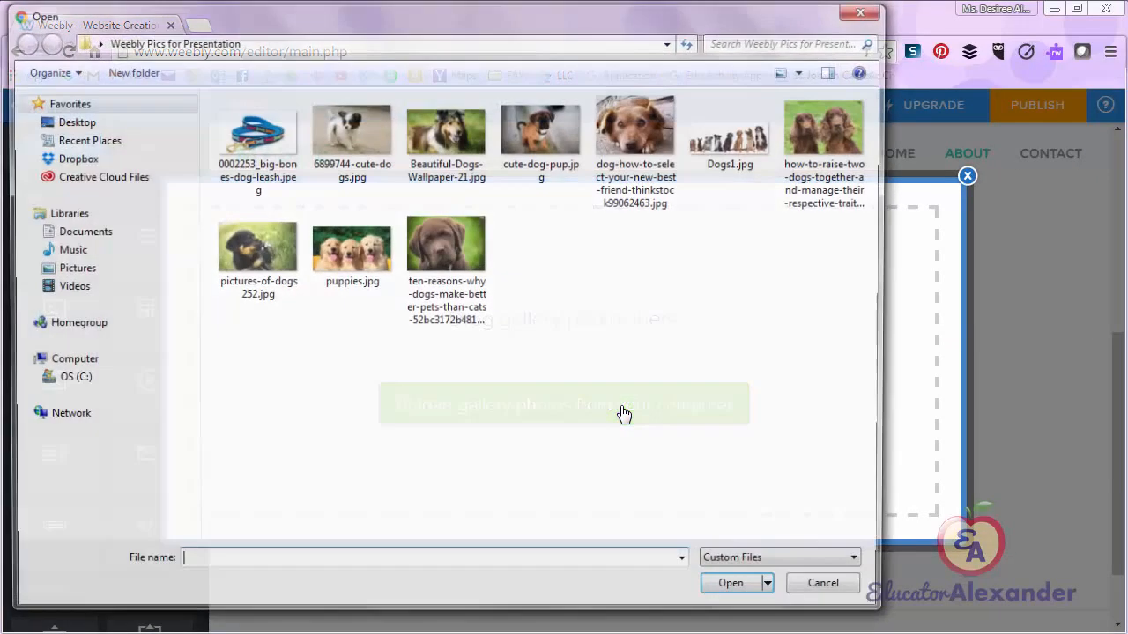
drag(580, 336, 231, 236)
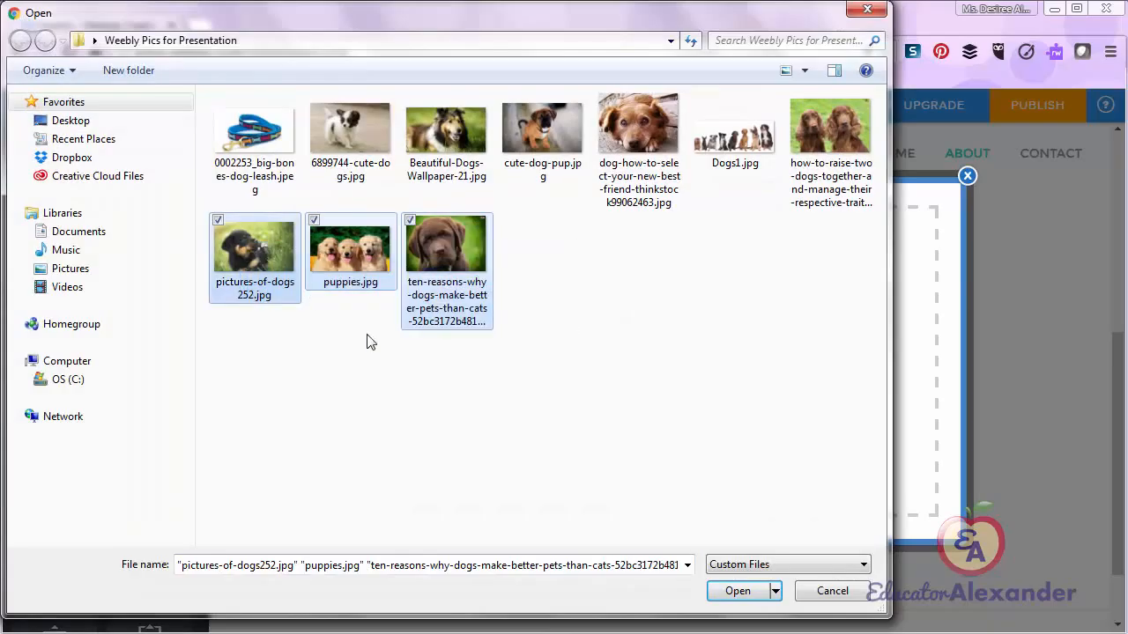
click(731, 592)
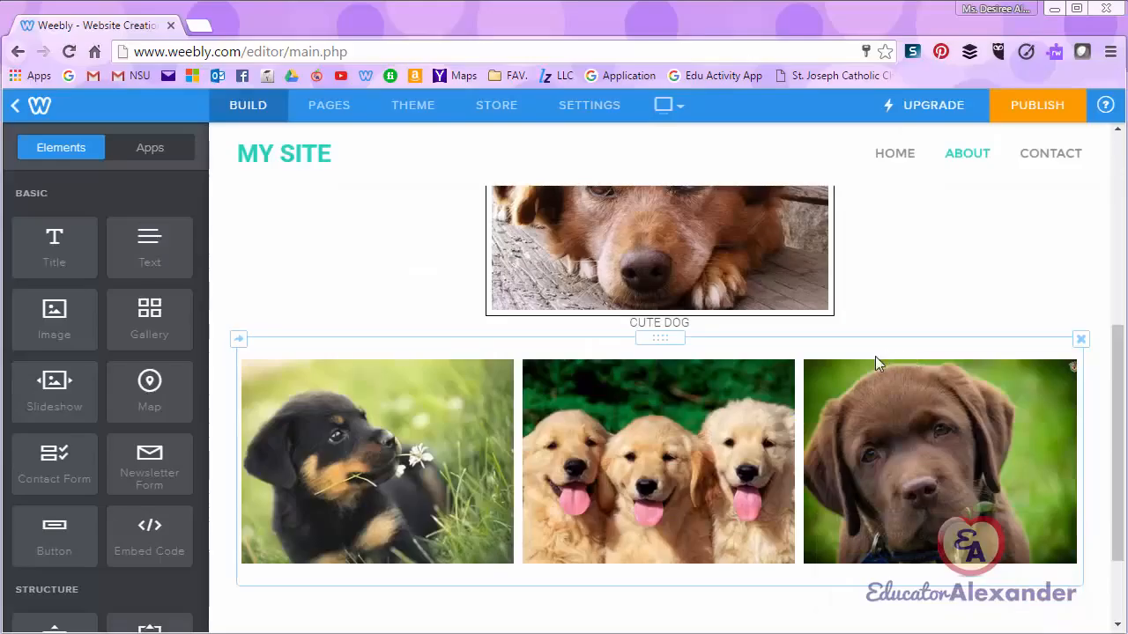
Try two columns for the gallery and restore its three columns
click(723, 431)
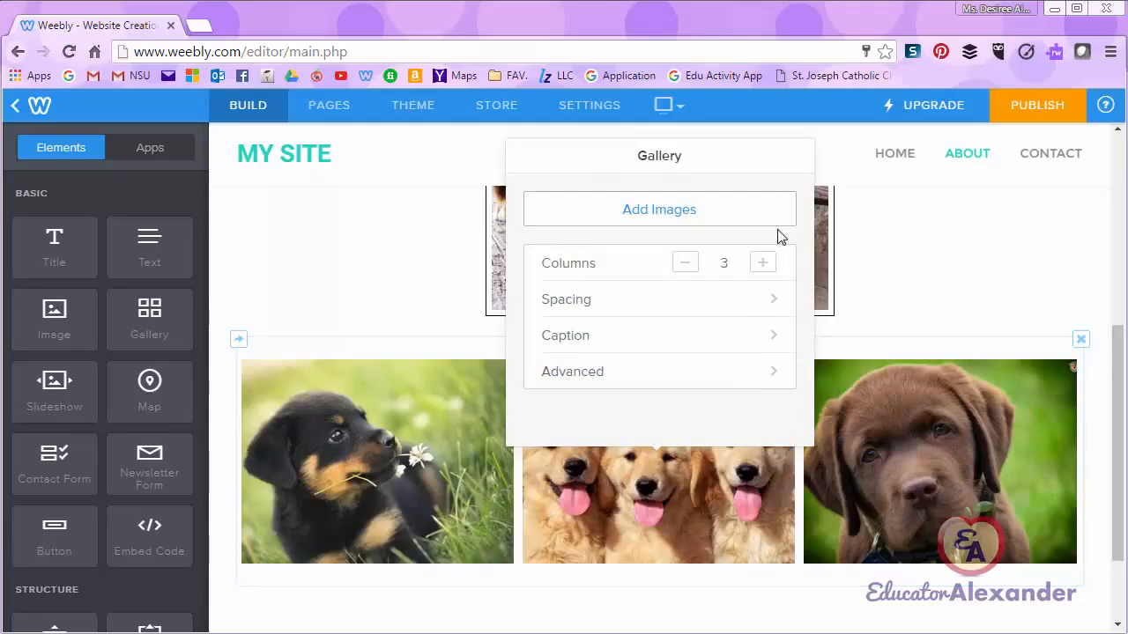
click(684, 269)
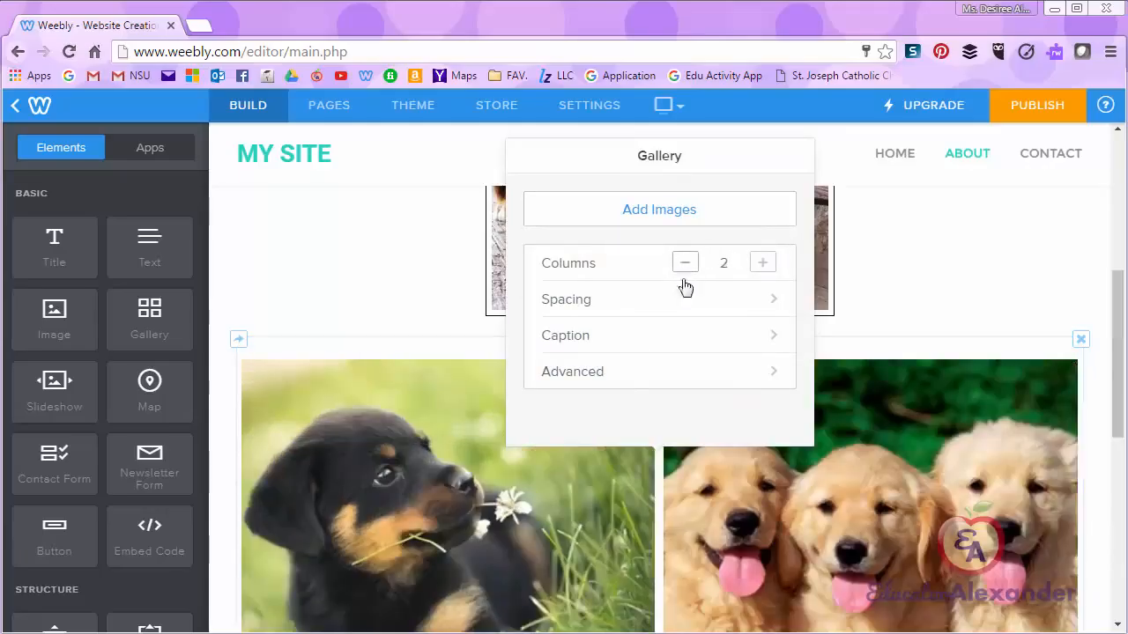
click(763, 264)
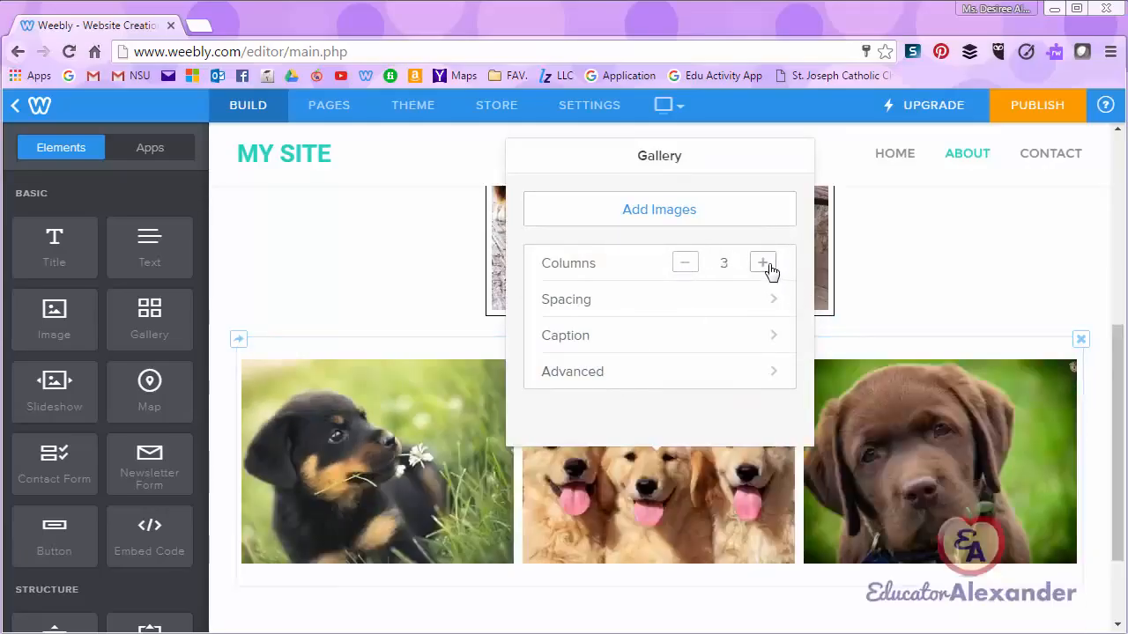
Upload the "how-to-raise-two-dogs-together" photo of the two brown dogs as an additional gallery image
click(673, 220)
click(621, 401)
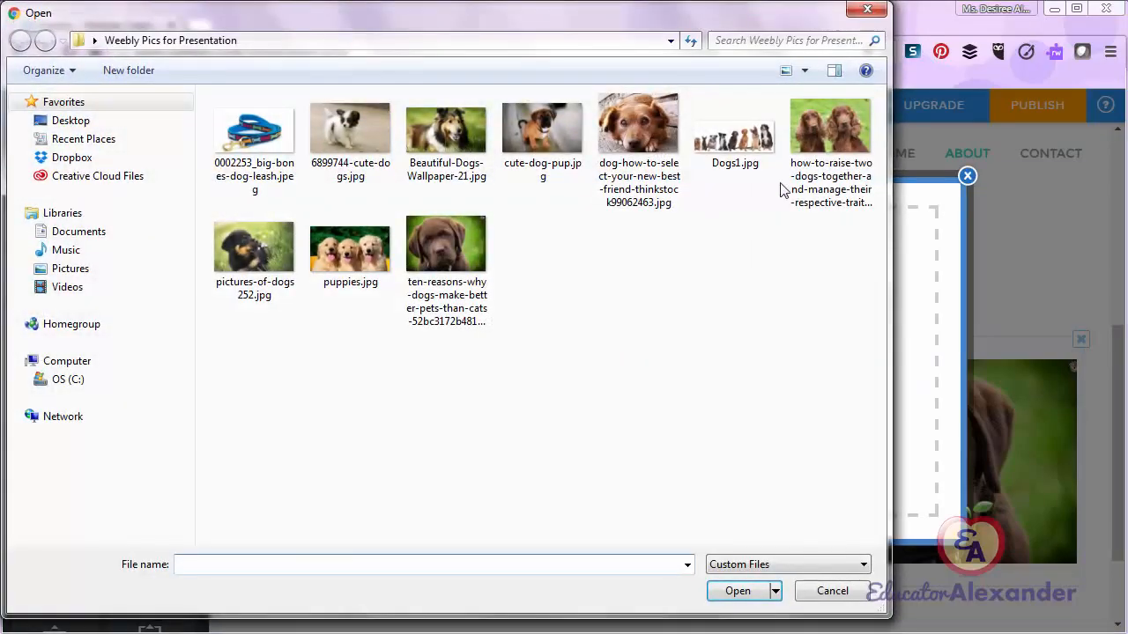
double_click(827, 127)
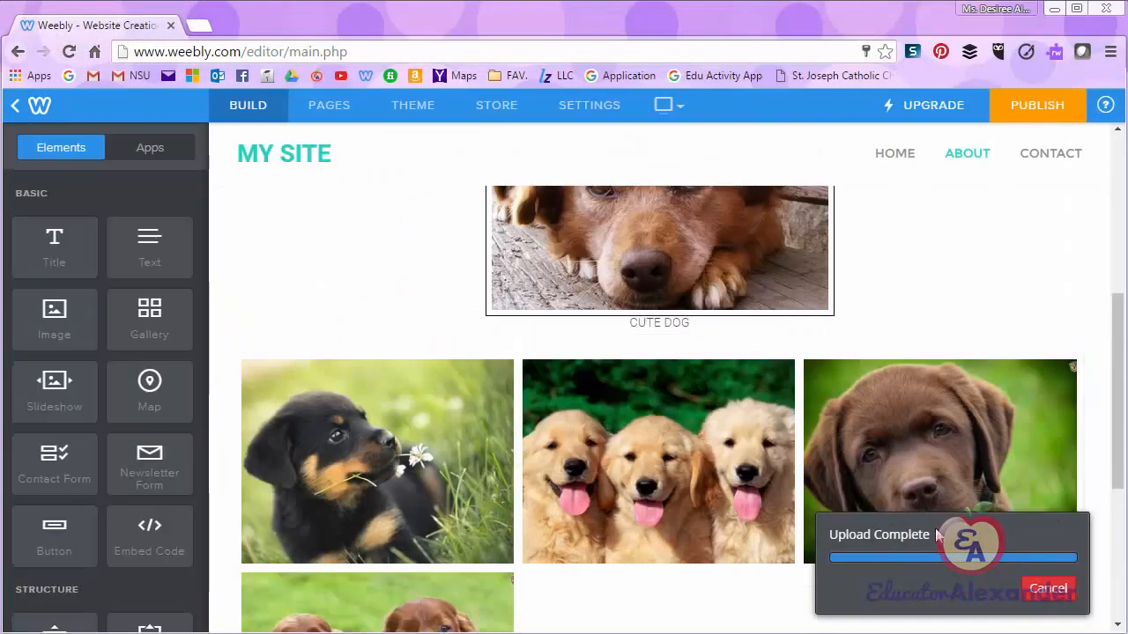
drag(1122, 410, 1121, 465)
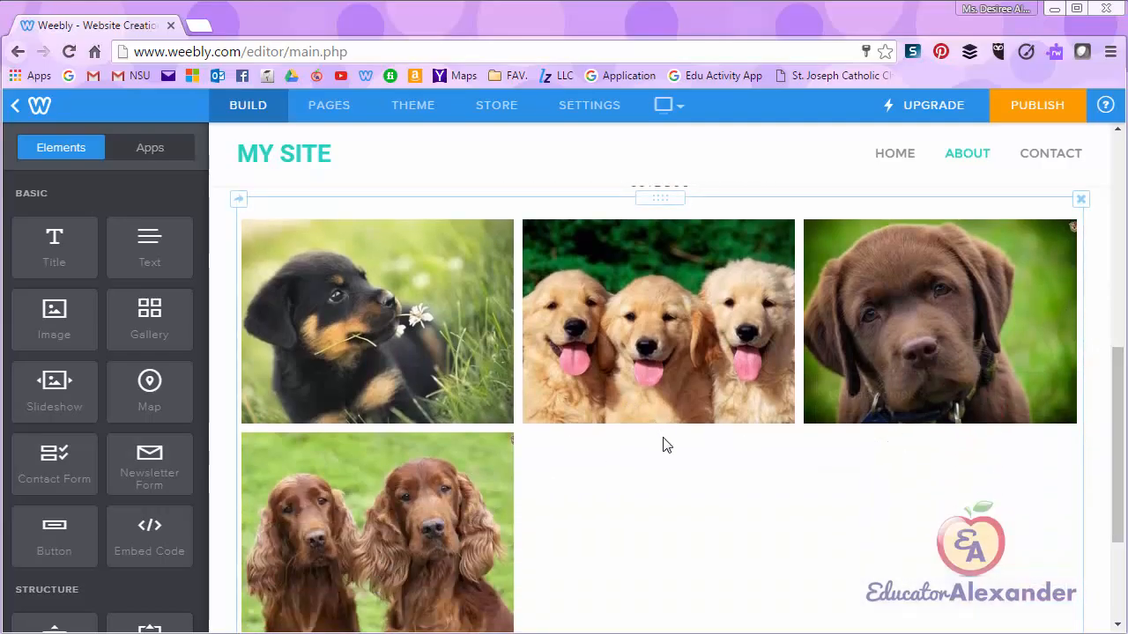
Try column counts between two and five for the gallery and set it to four columns
click(643, 453)
click(762, 263)
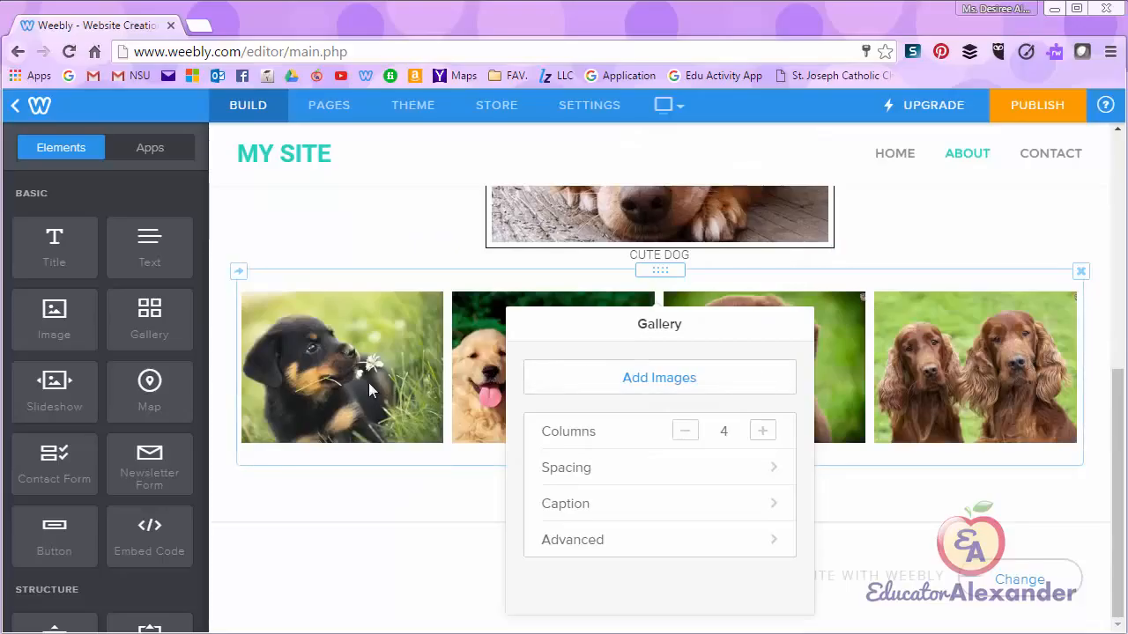
click(680, 430)
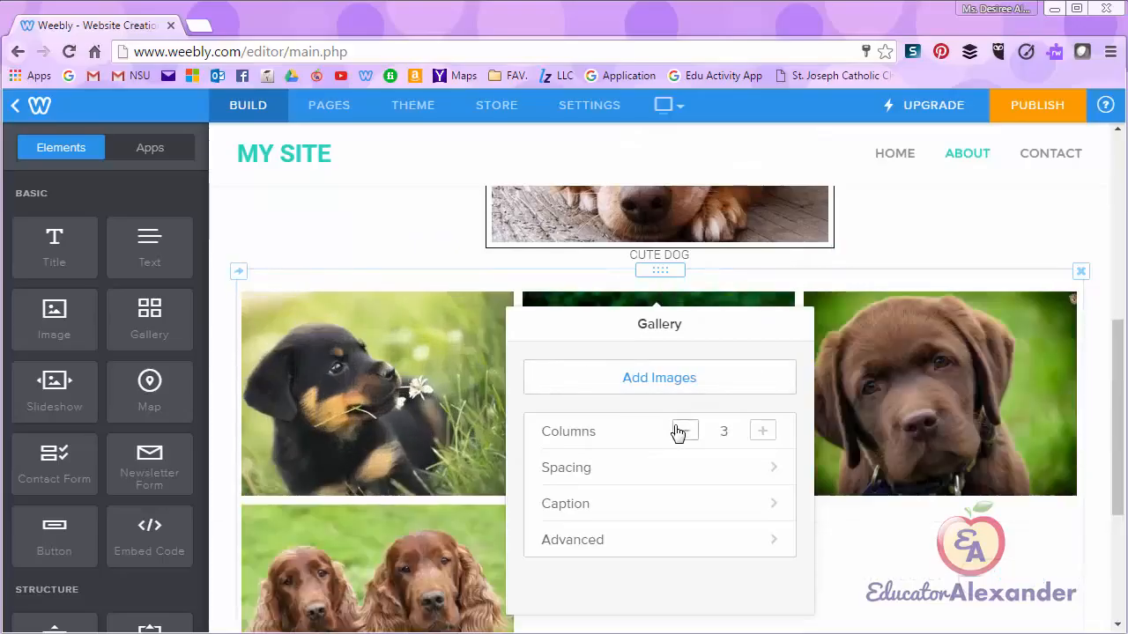
click(684, 430)
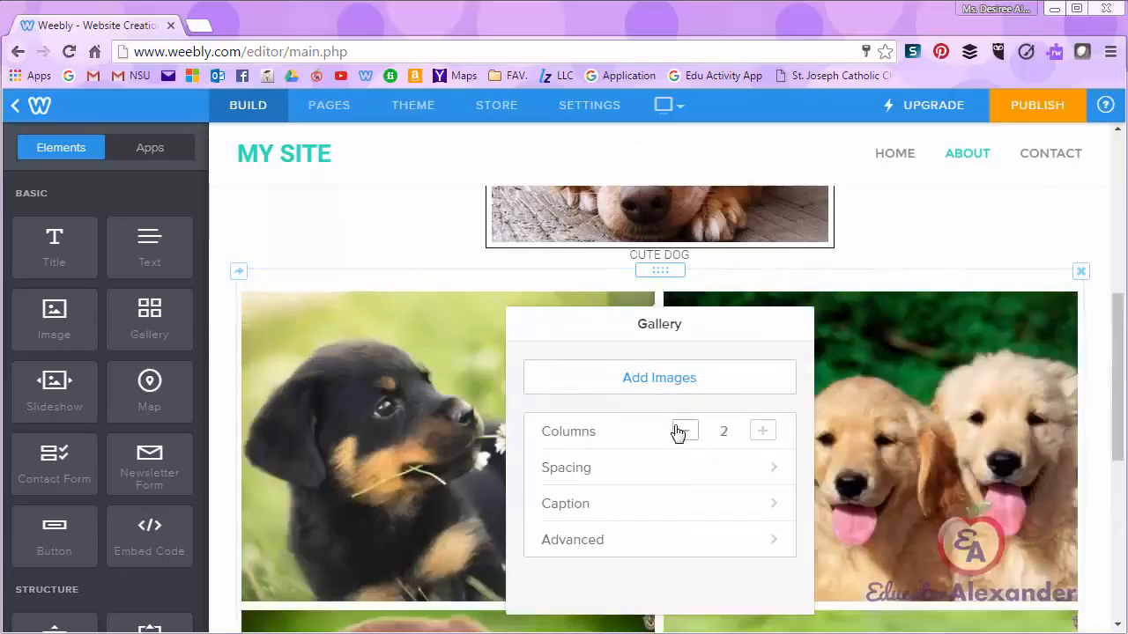
click(762, 432)
click(762, 431)
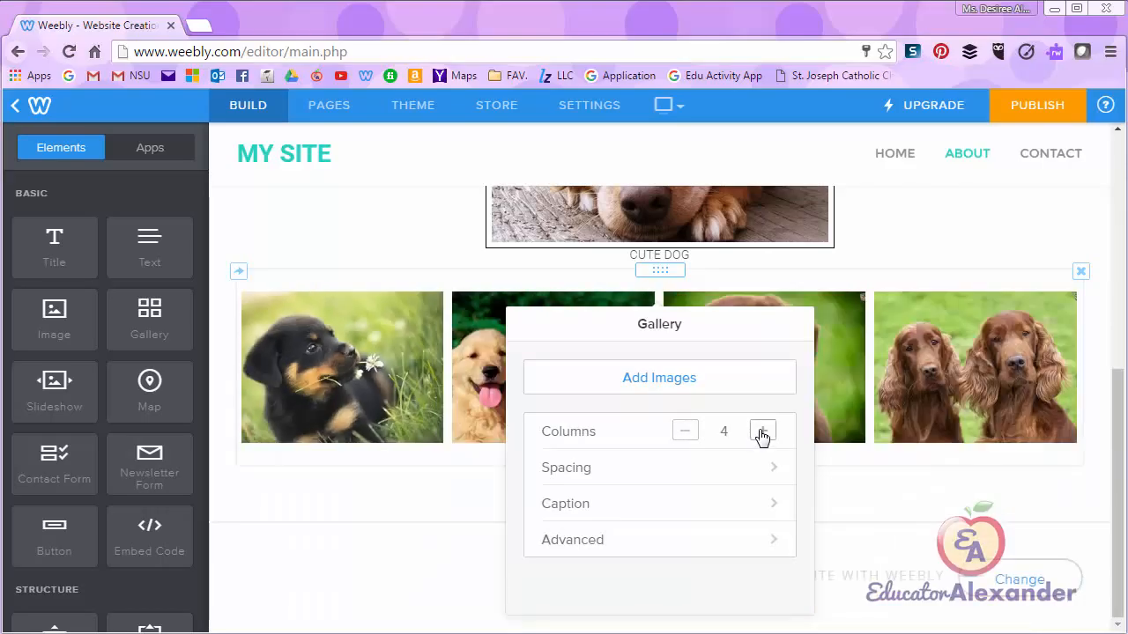
click(684, 431)
click(685, 431)
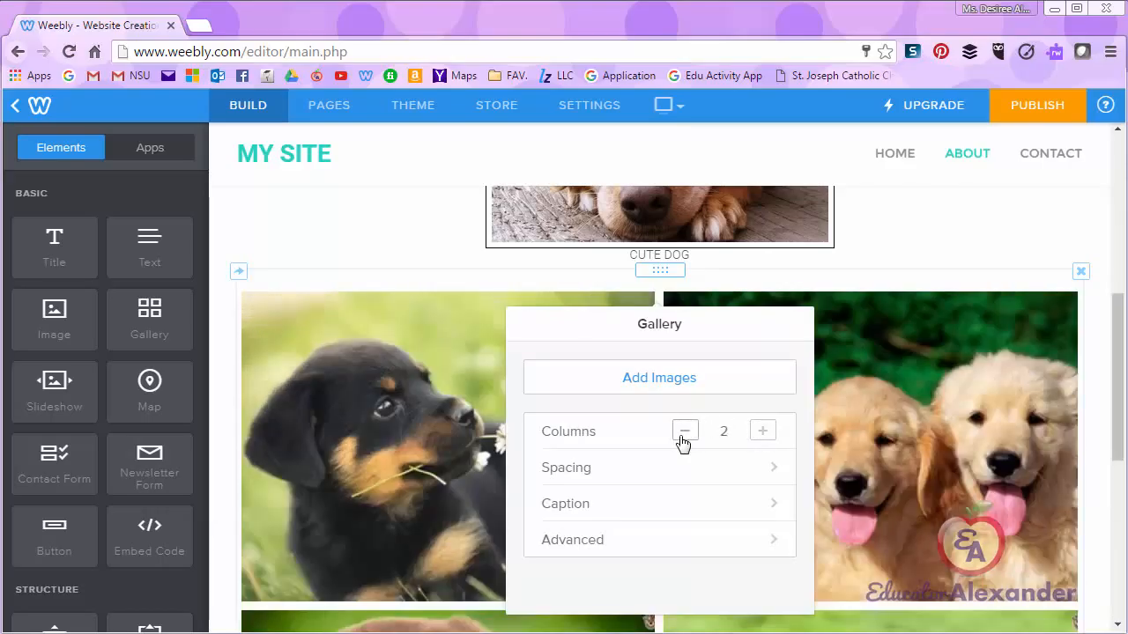
click(762, 431)
click(762, 431)
click(762, 431)
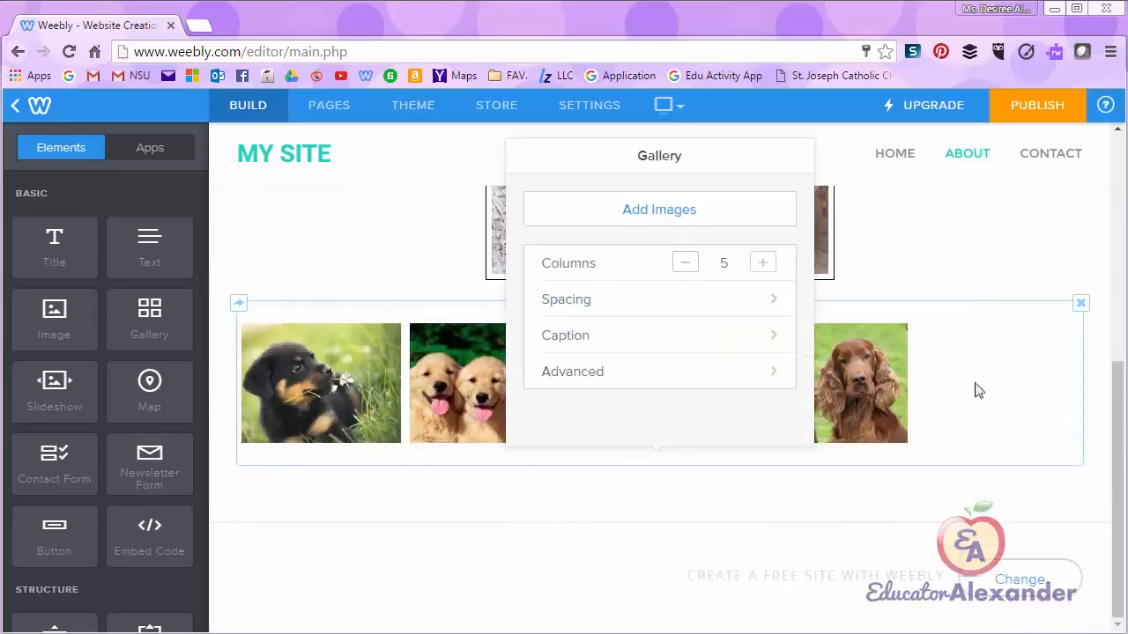
click(686, 273)
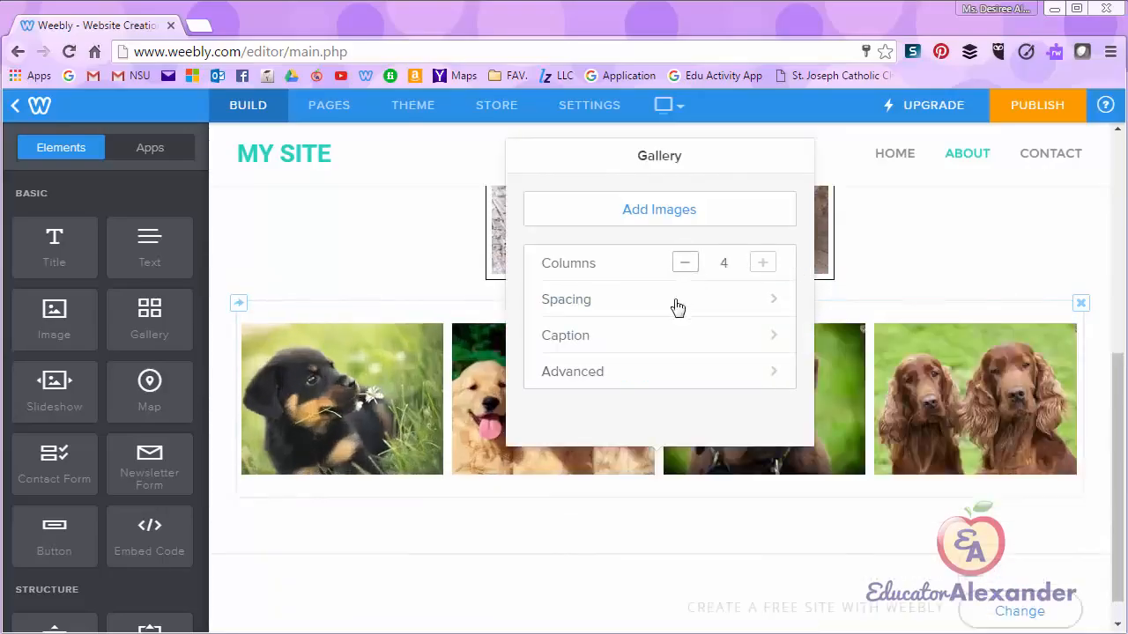
Examine the gallery's margin spacing, caption and advanced settings
click(671, 310)
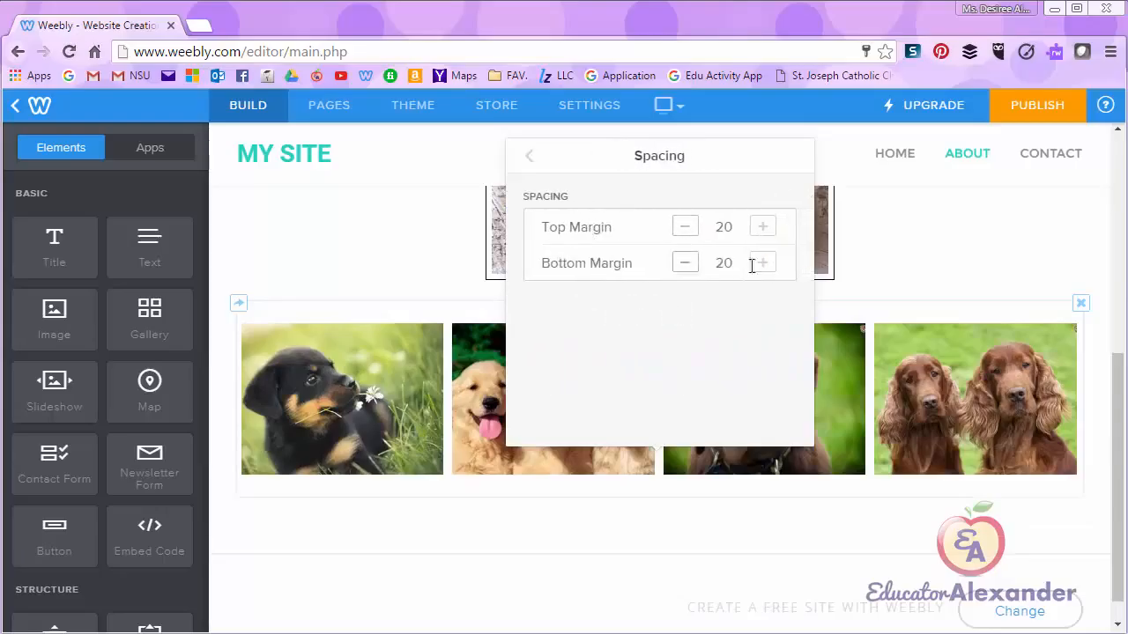
click(529, 157)
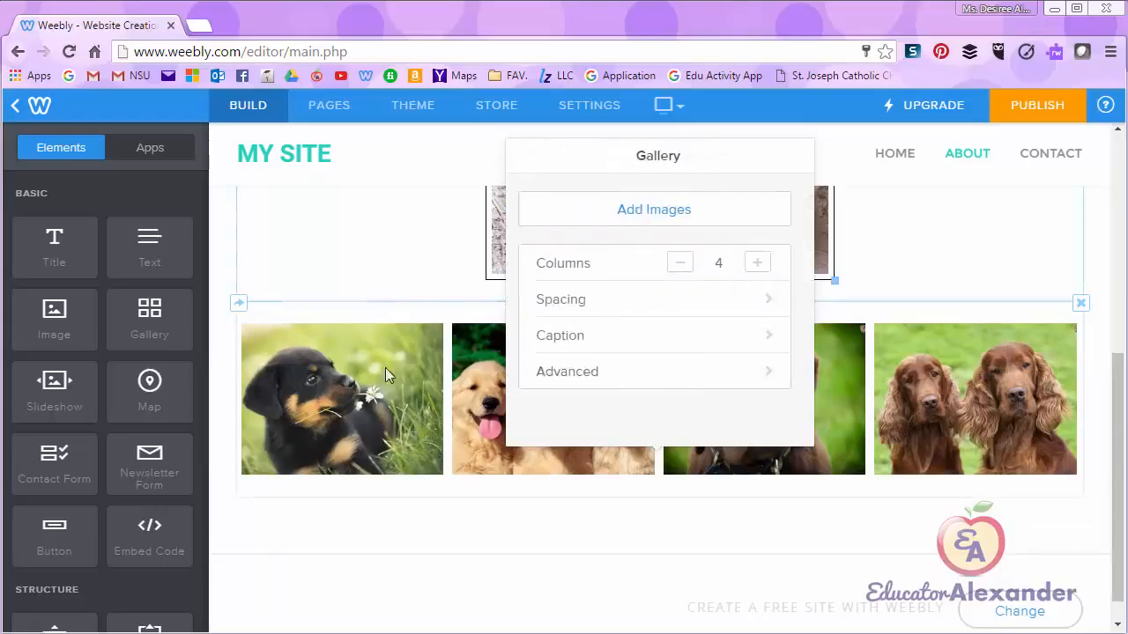
click(681, 337)
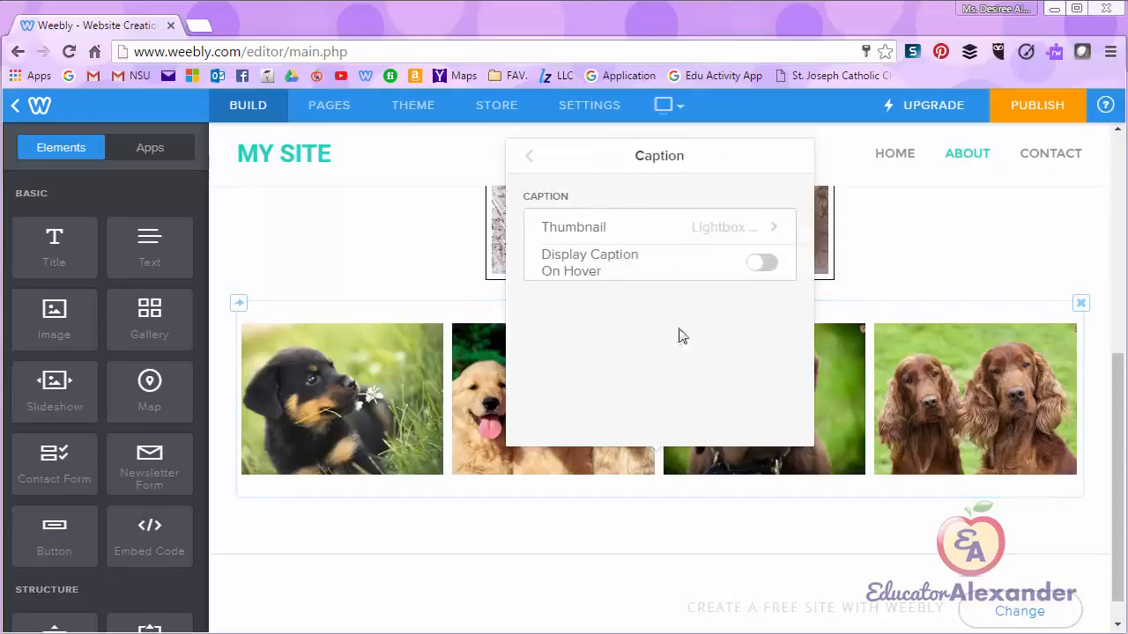
click(529, 157)
click(602, 381)
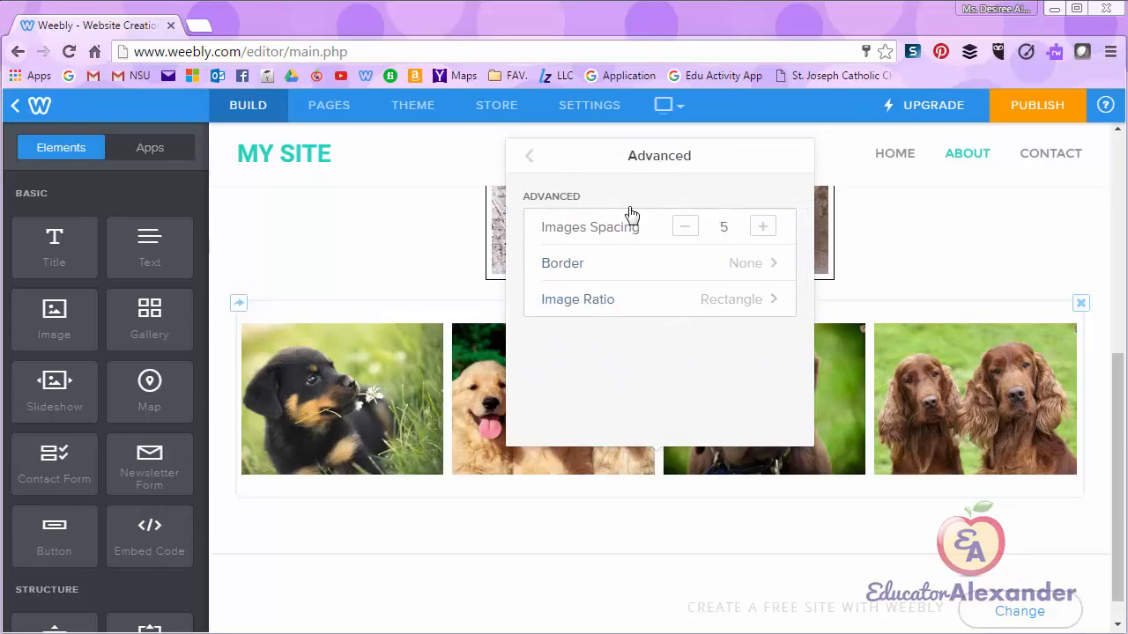
click(529, 159)
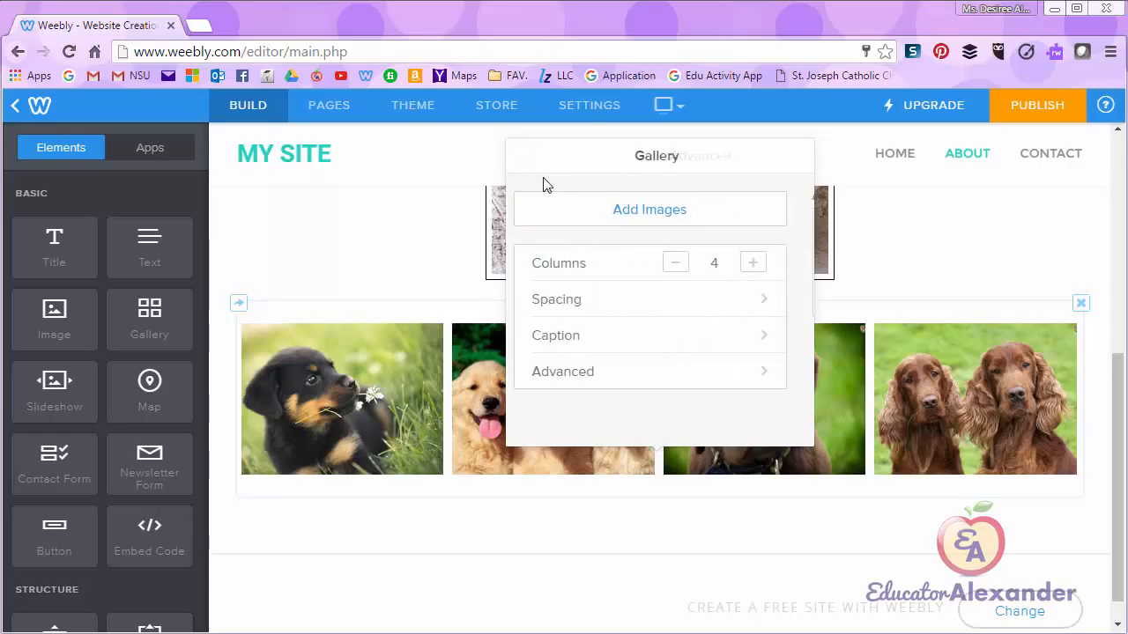
Try displaying the gallery captions on hover and turn the option back off
click(641, 347)
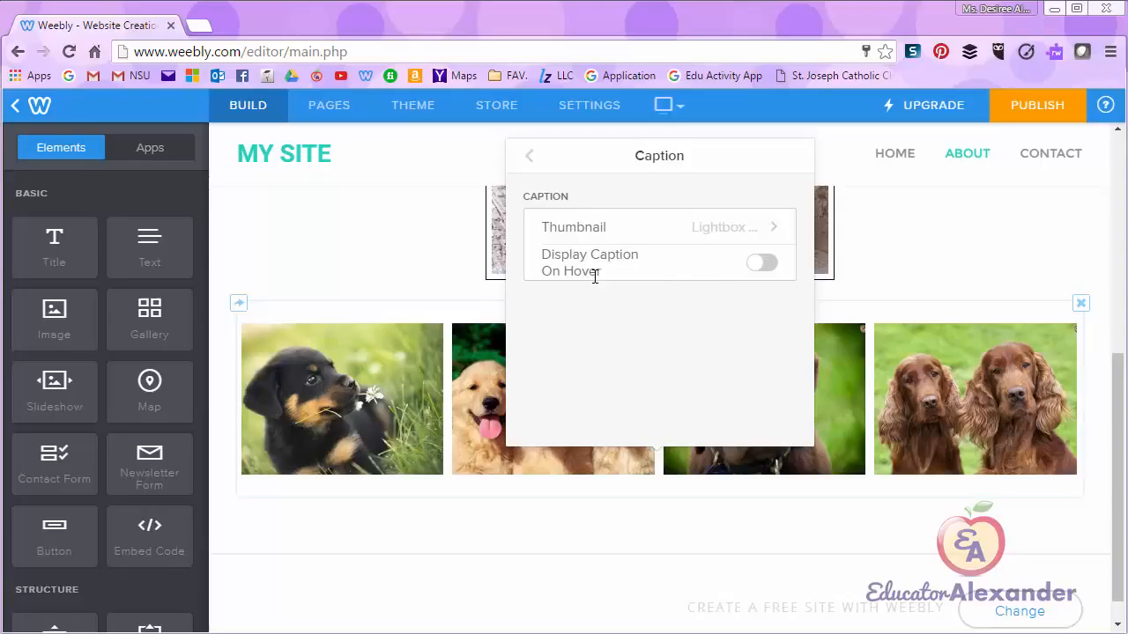
click(762, 265)
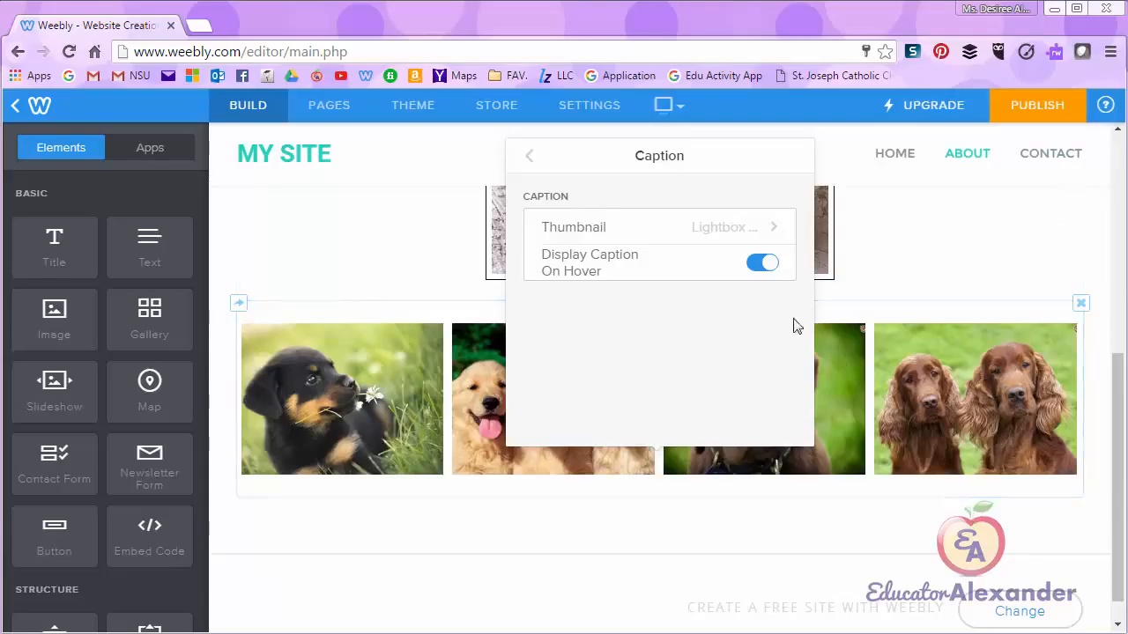
click(753, 269)
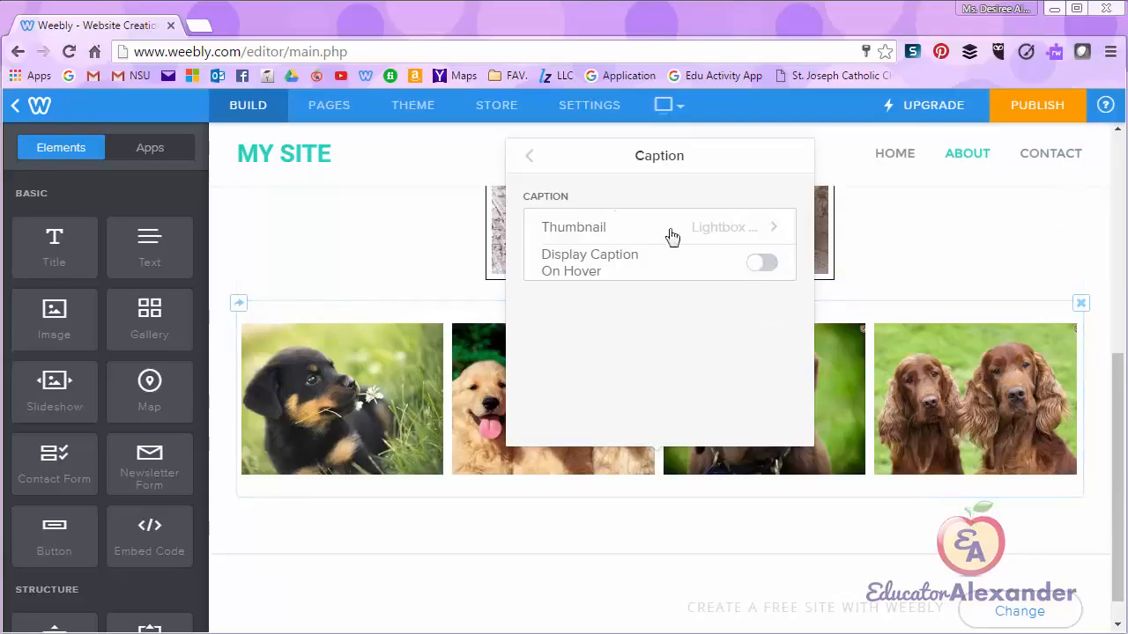
click(532, 161)
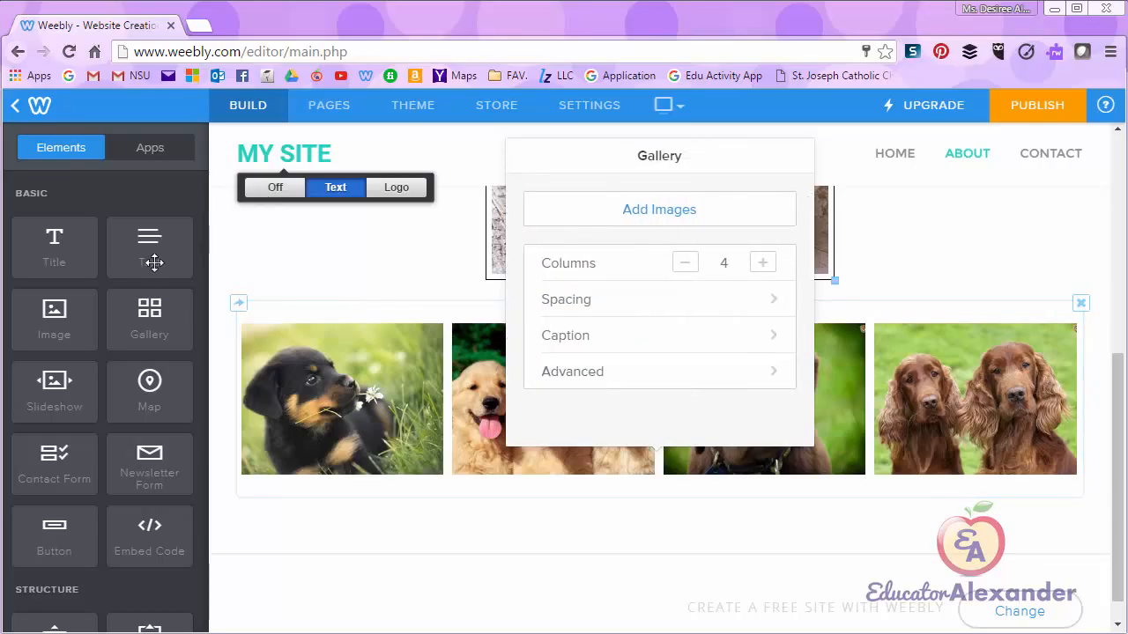
Add a slideshow below the gallery with the Thumbnails on Bottom style
drag(50, 397, 667, 523)
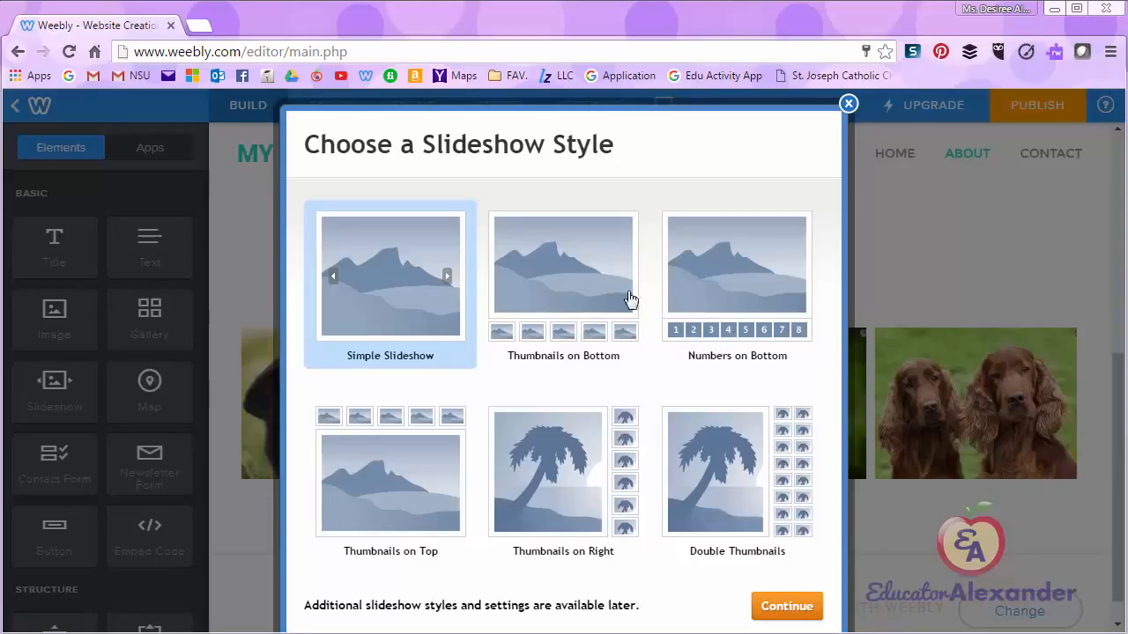
click(556, 268)
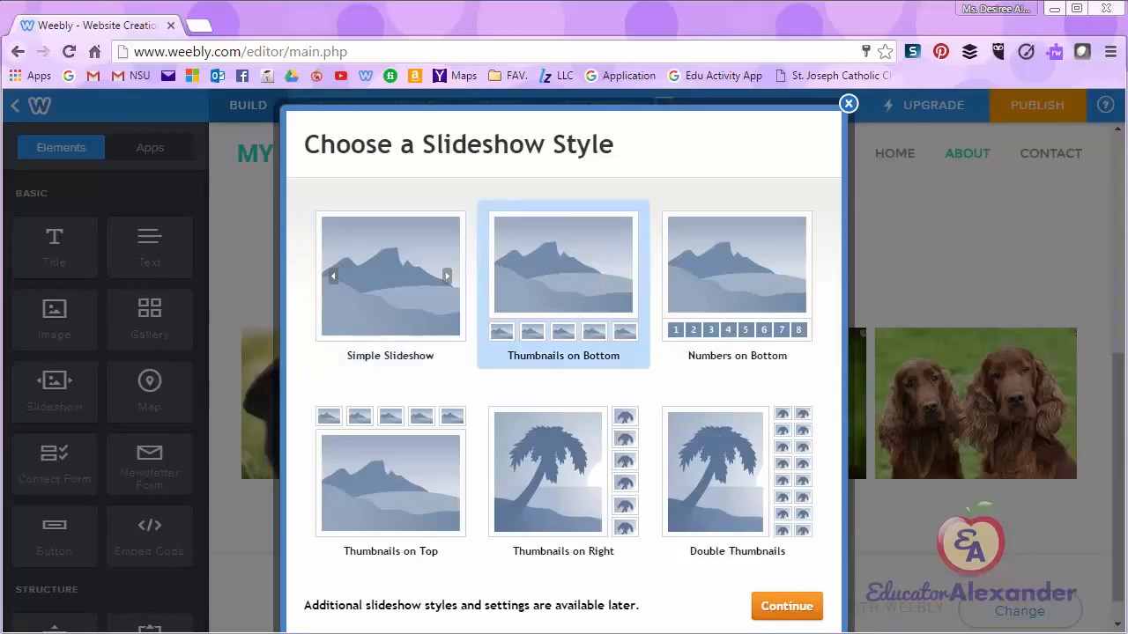
click(787, 607)
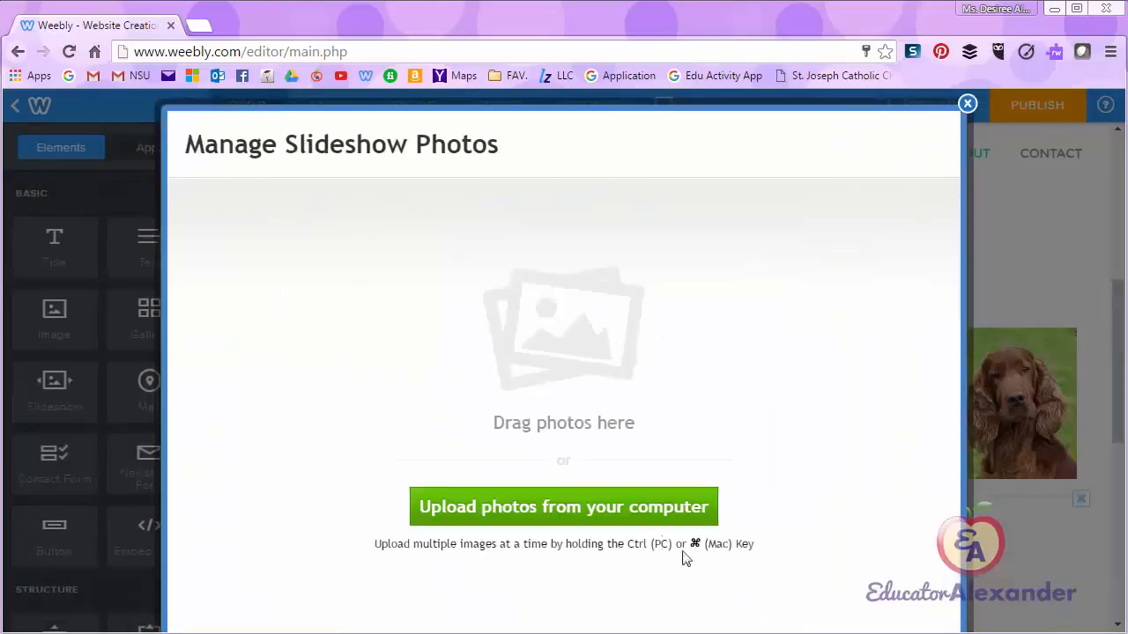
Upload 6899744-cute-dogs.jpg, Beautiful-Dogs-Wallpaper-21.jpg and cute-dog-pup.jpg to the slideshow
click(635, 526)
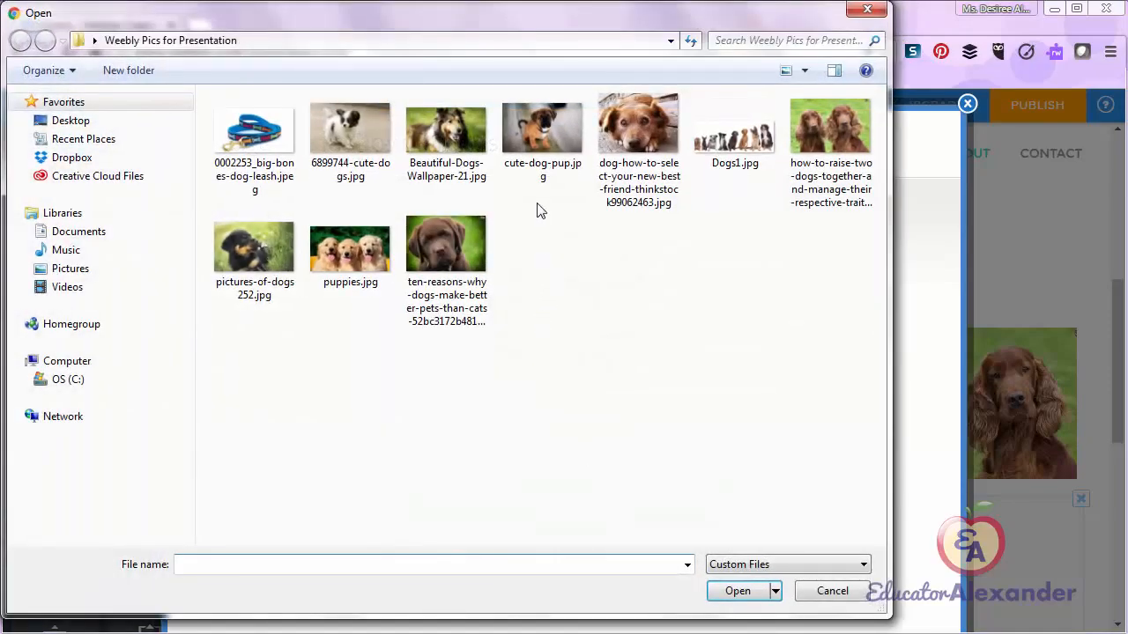
drag(529, 182, 354, 140)
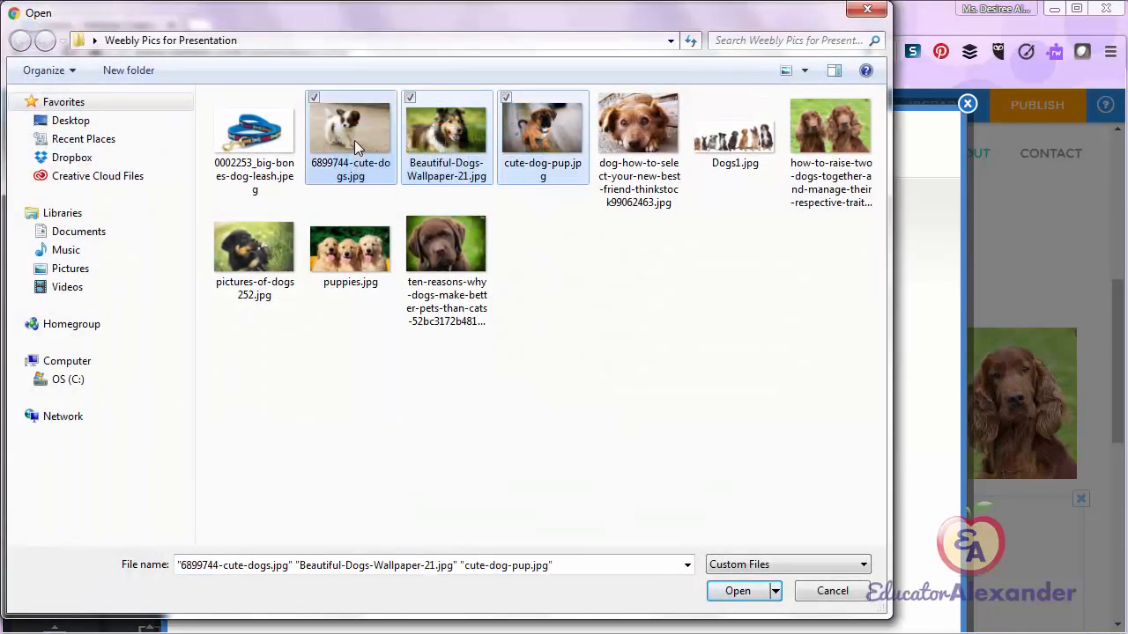
click(738, 592)
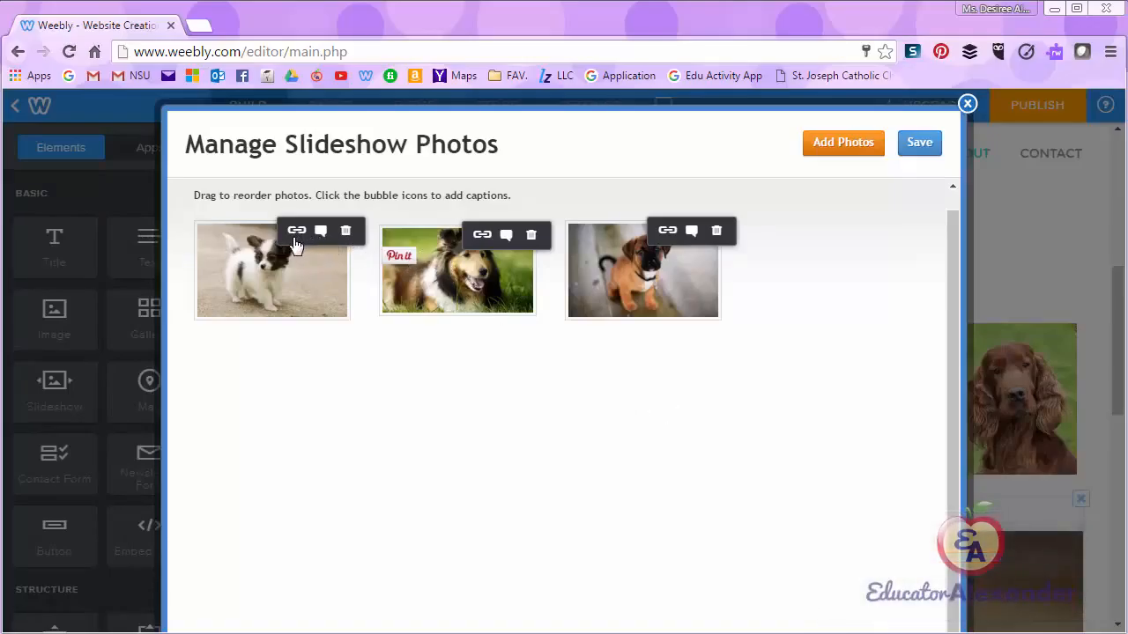
Check the first slideshow photo's link and caption options without changing them, and save the slideshow photos
click(297, 233)
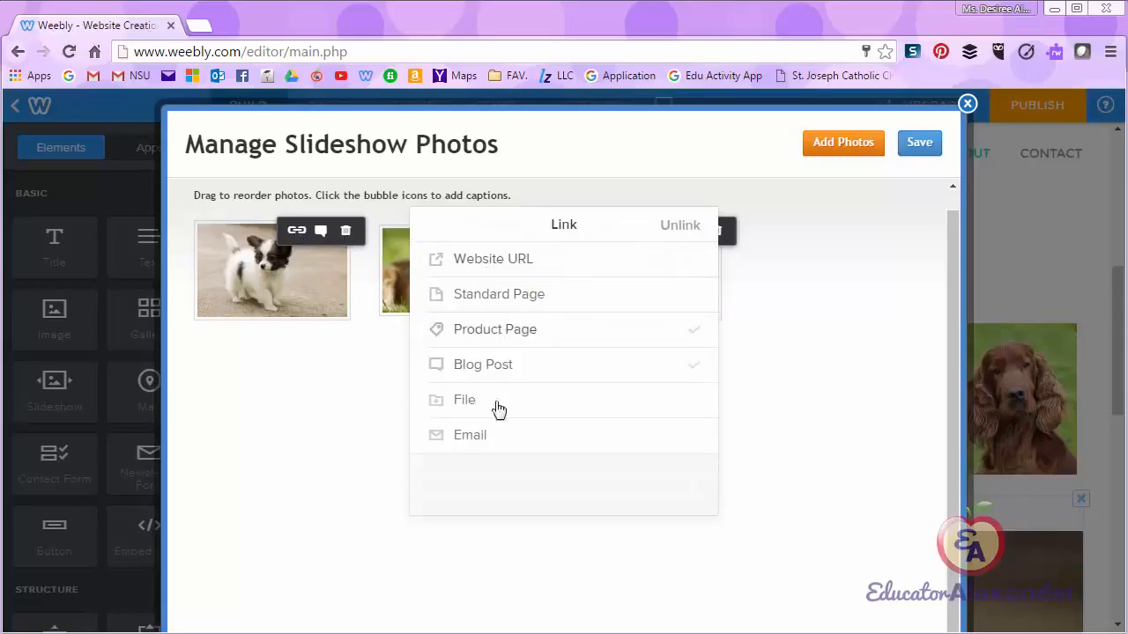
click(321, 231)
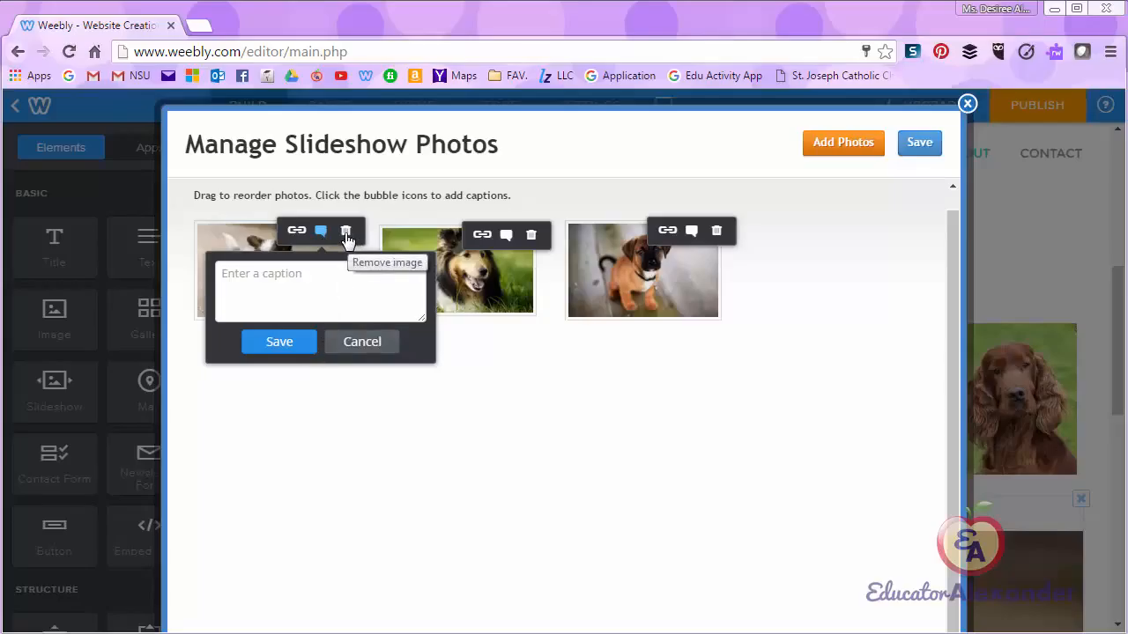
click(361, 343)
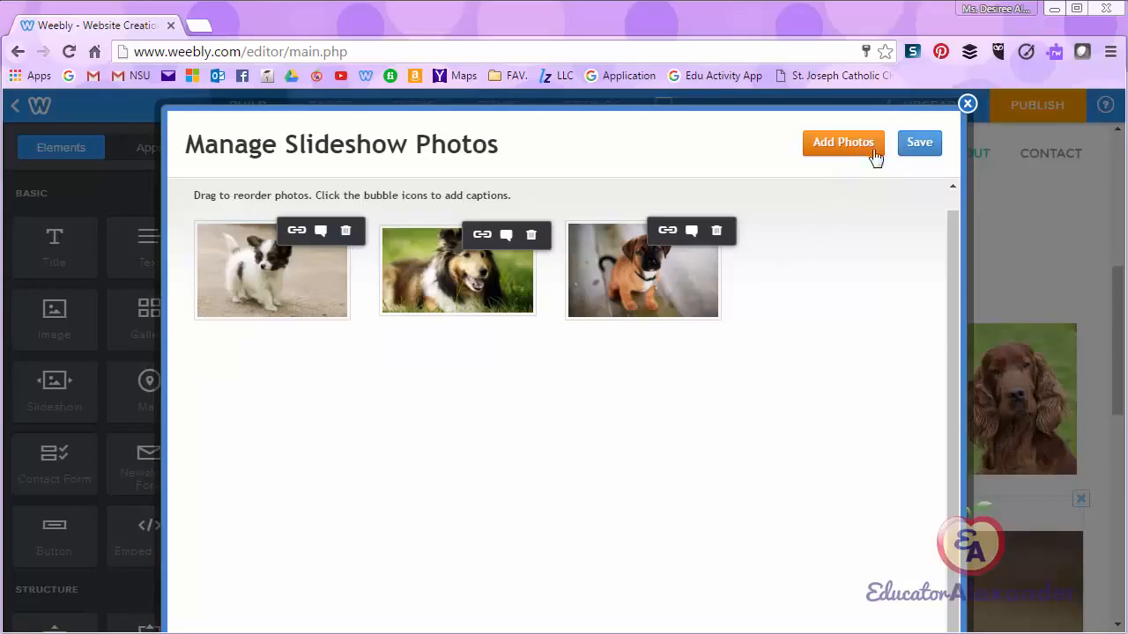
click(919, 142)
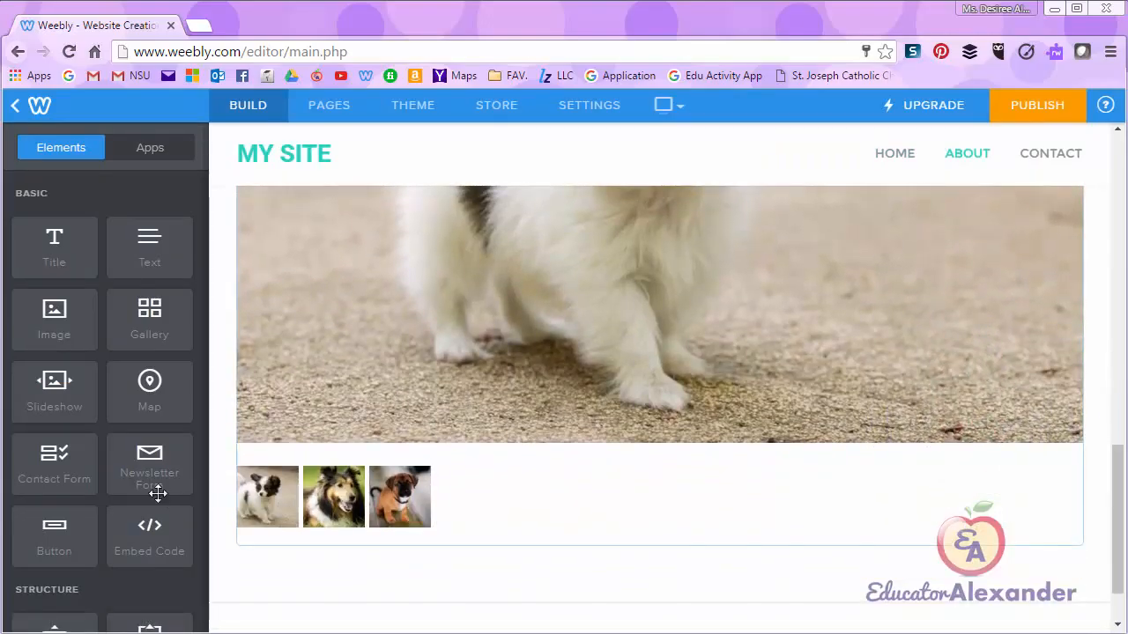
Examine the slideshow's transition style, navigation and speed options
scroll(543, 508, up, 4)
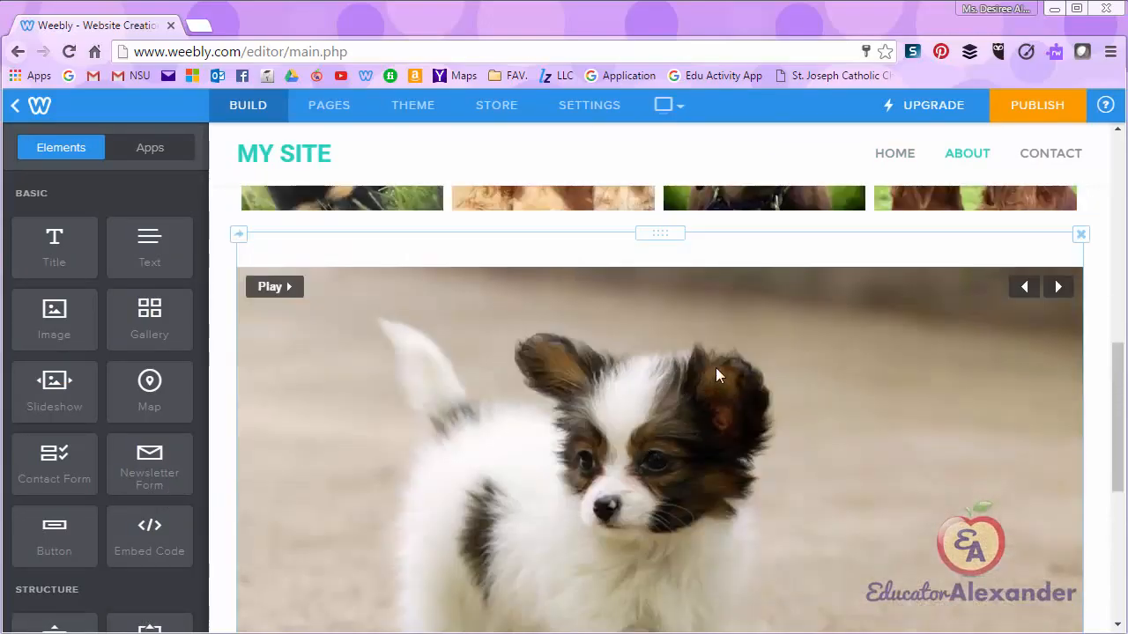
click(714, 371)
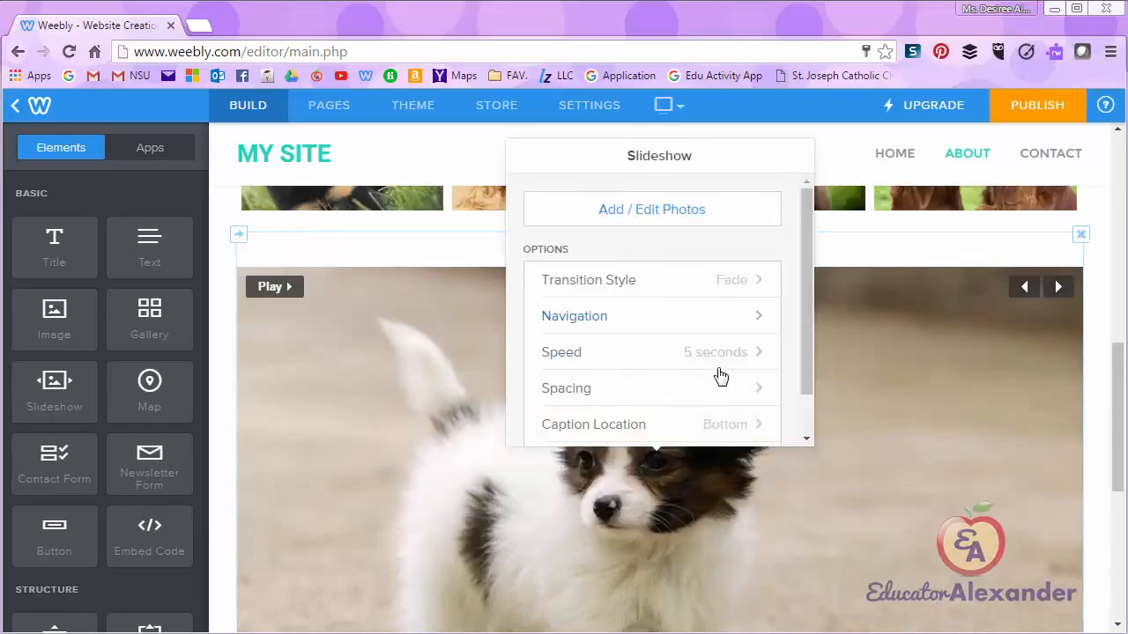
mouse_move(804, 213)
mouse_down()
mouse_move(803, 251)
mouse_move(801, 203)
mouse_up()
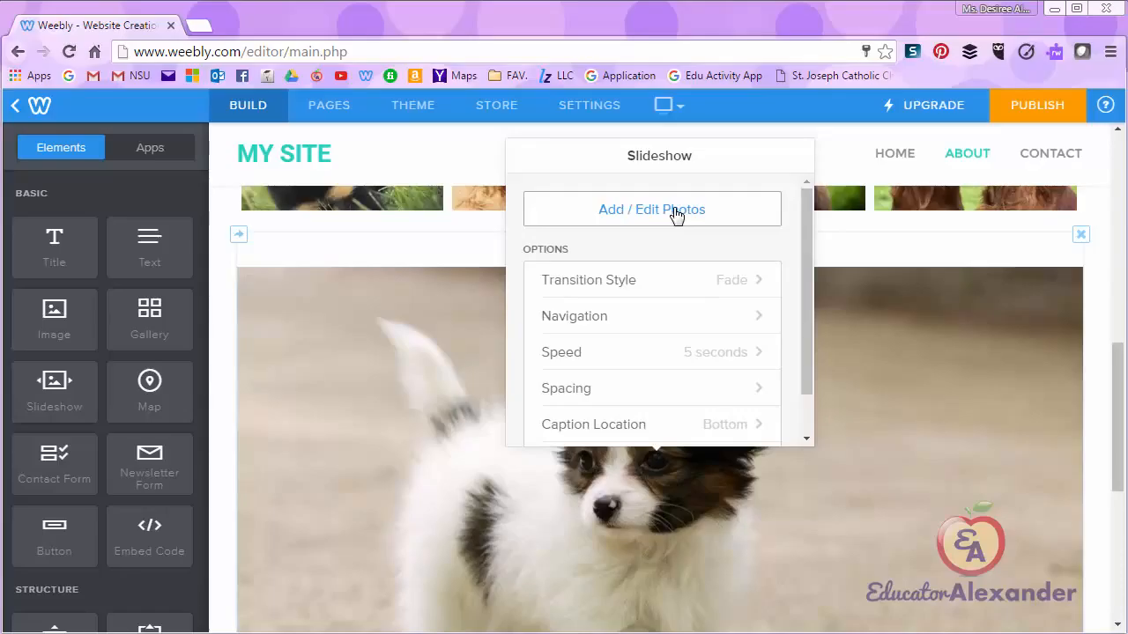
drag(812, 218, 809, 264)
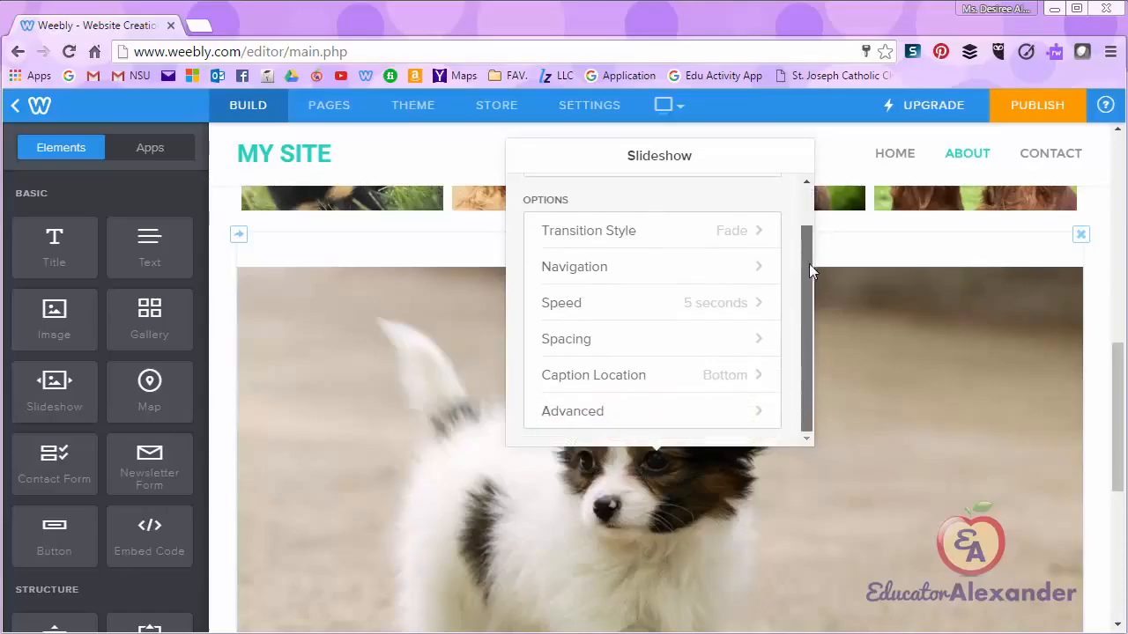
click(649, 231)
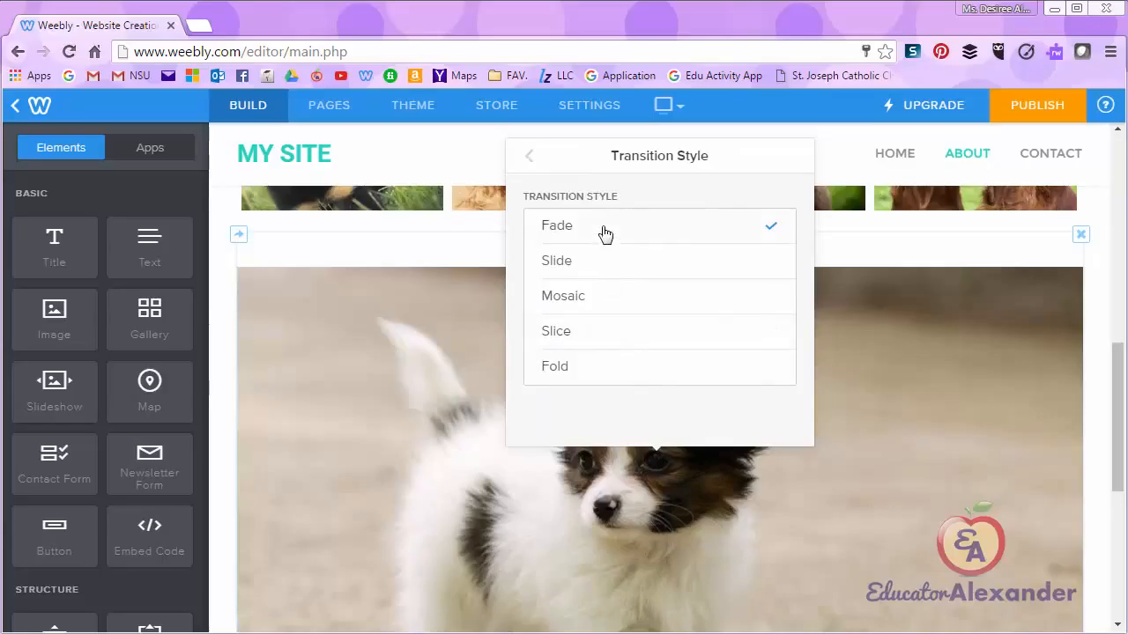
click(531, 157)
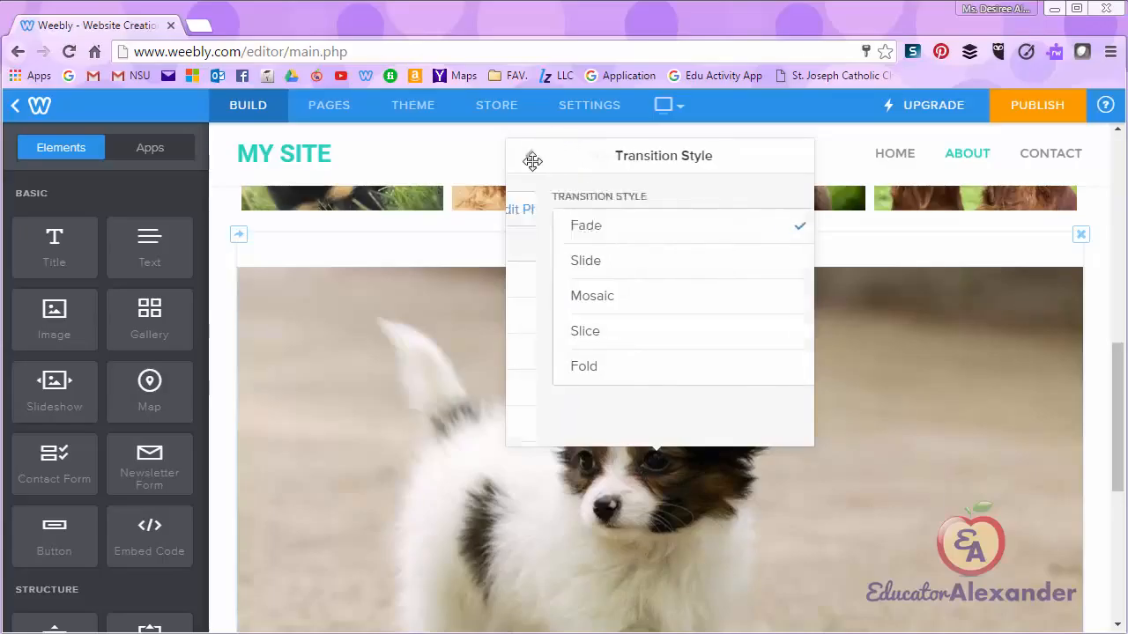
click(644, 329)
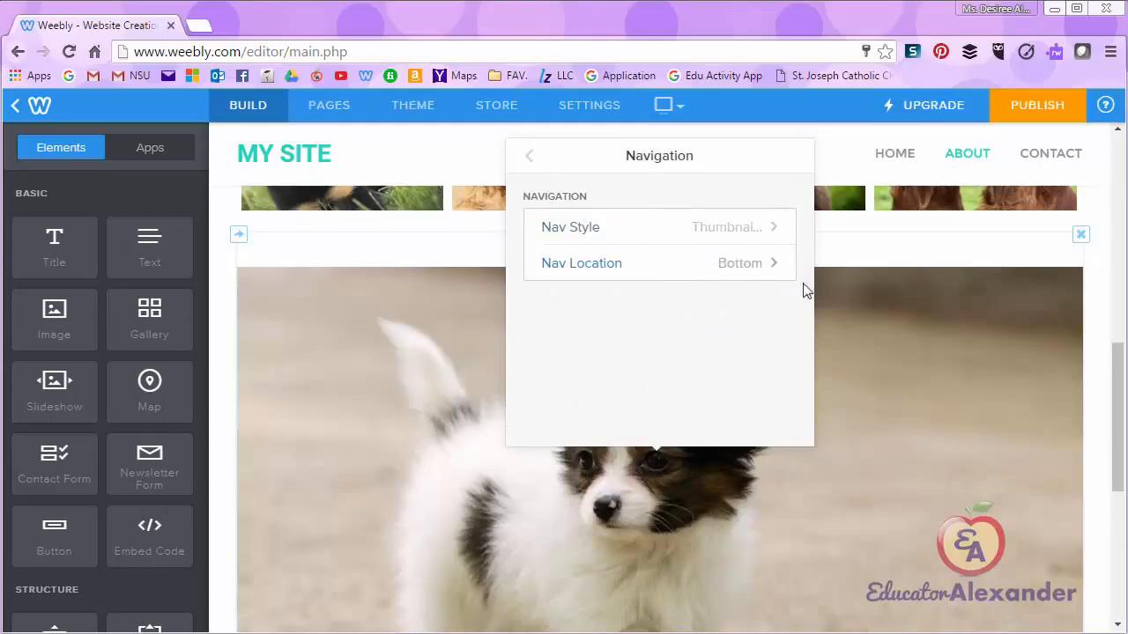
scroll(798, 499, down, 3)
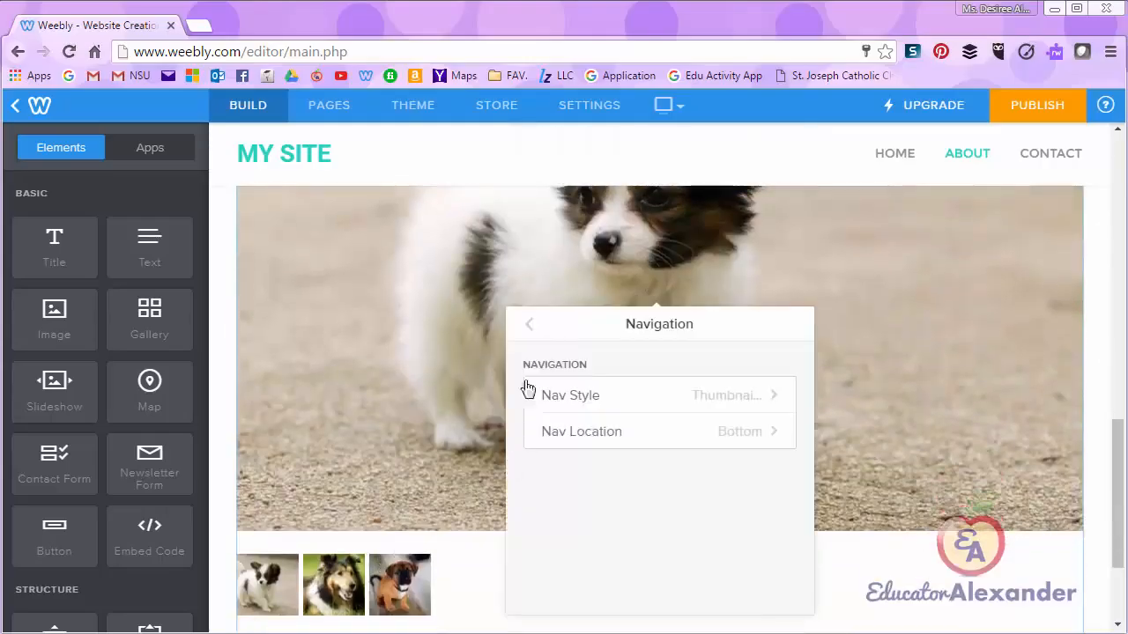
click(525, 328)
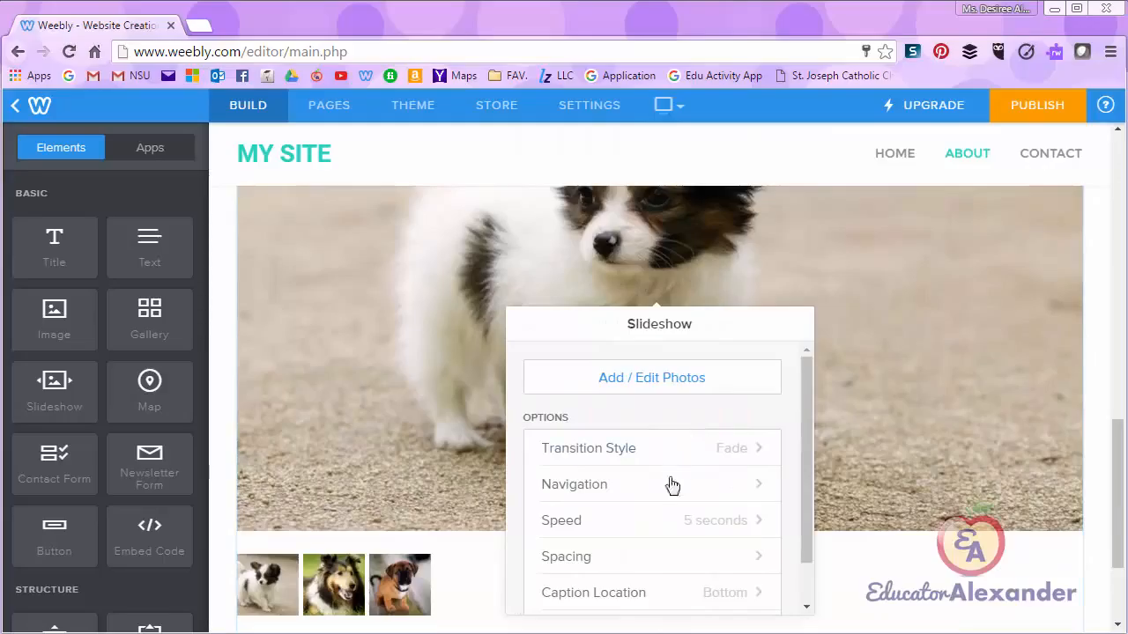
click(675, 520)
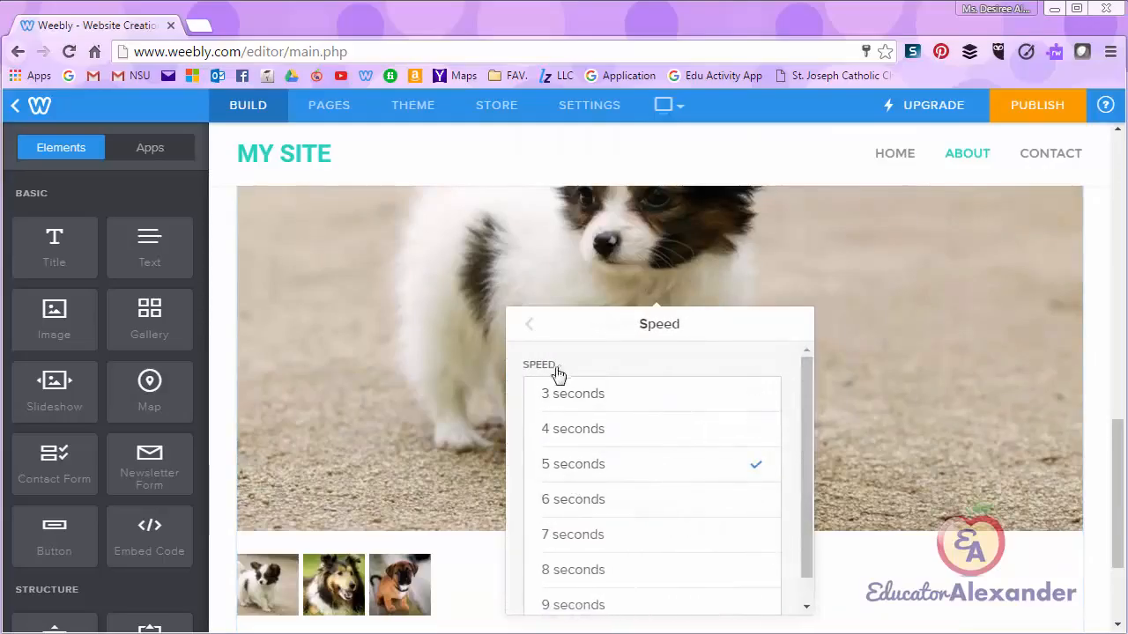
click(531, 335)
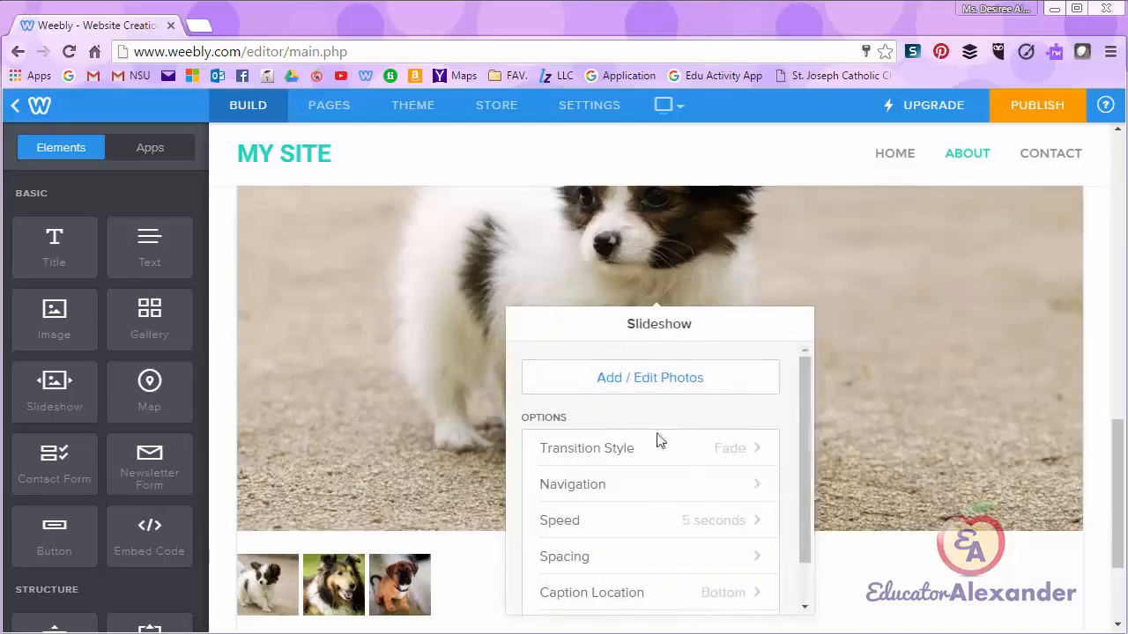
Set the slideshow's top margin to 10 and its bottom margin to 0
click(671, 561)
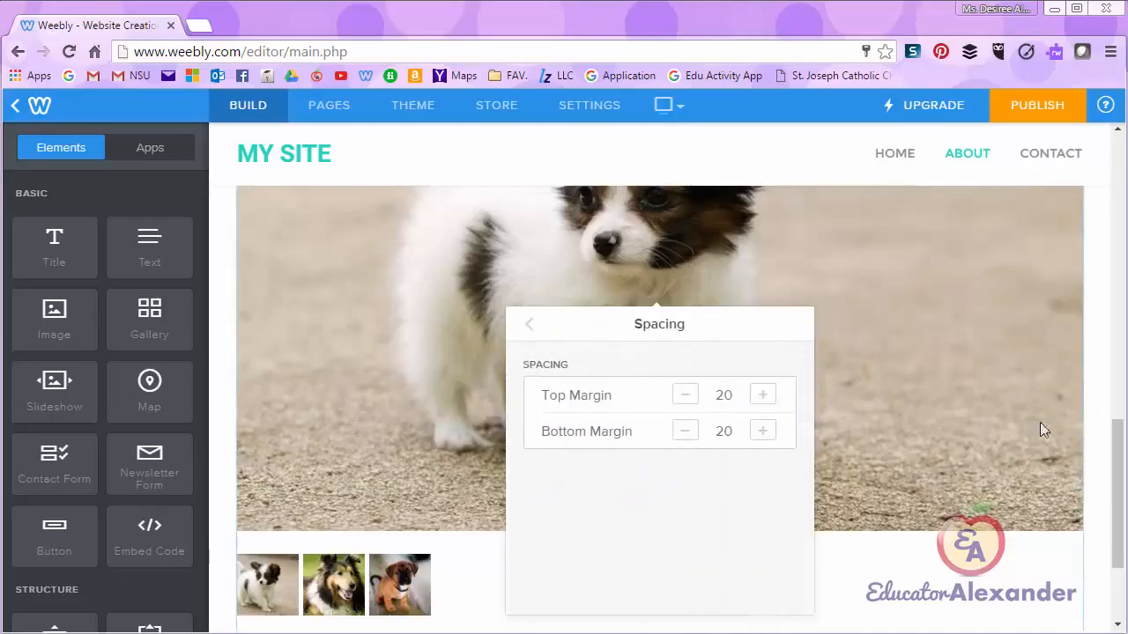
click(684, 399)
click(684, 431)
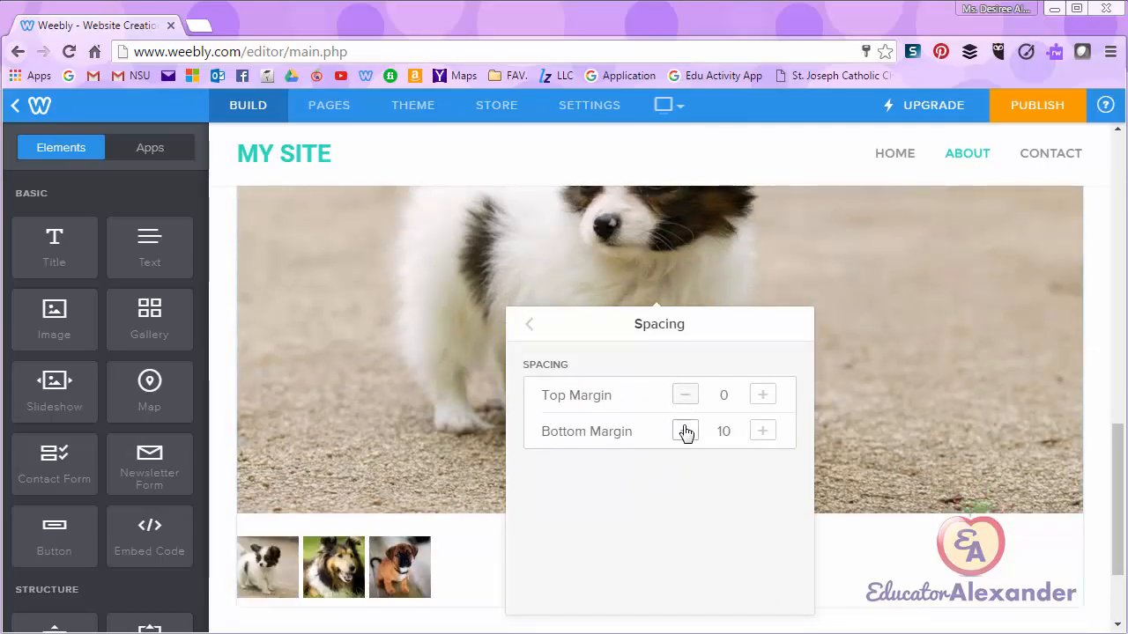
click(685, 431)
click(761, 396)
click(761, 396)
click(762, 397)
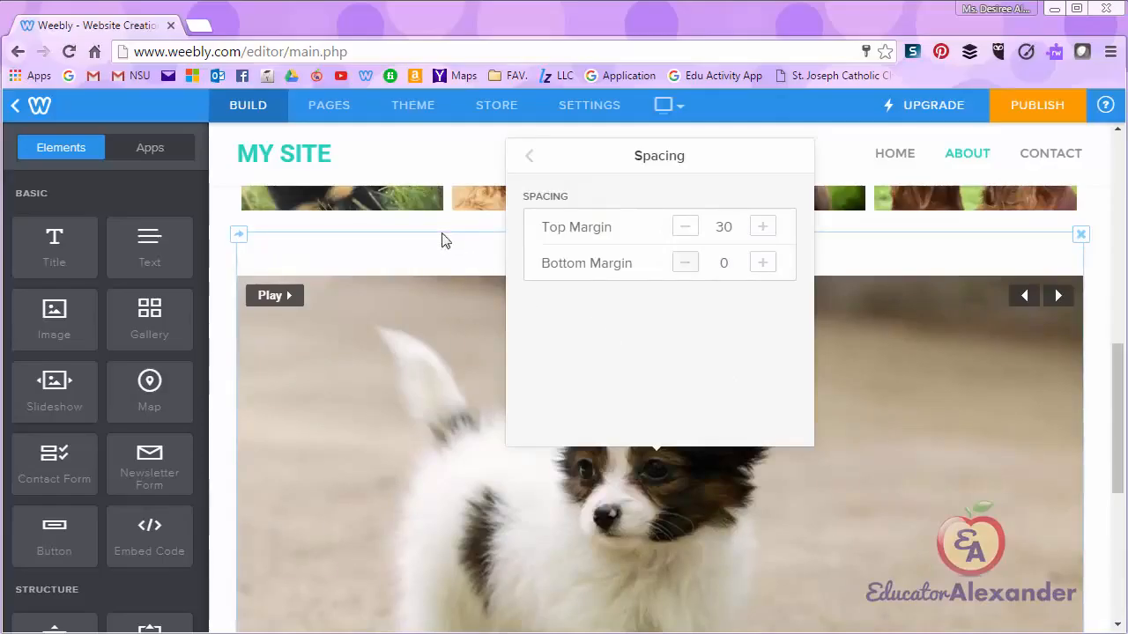
click(685, 227)
click(685, 226)
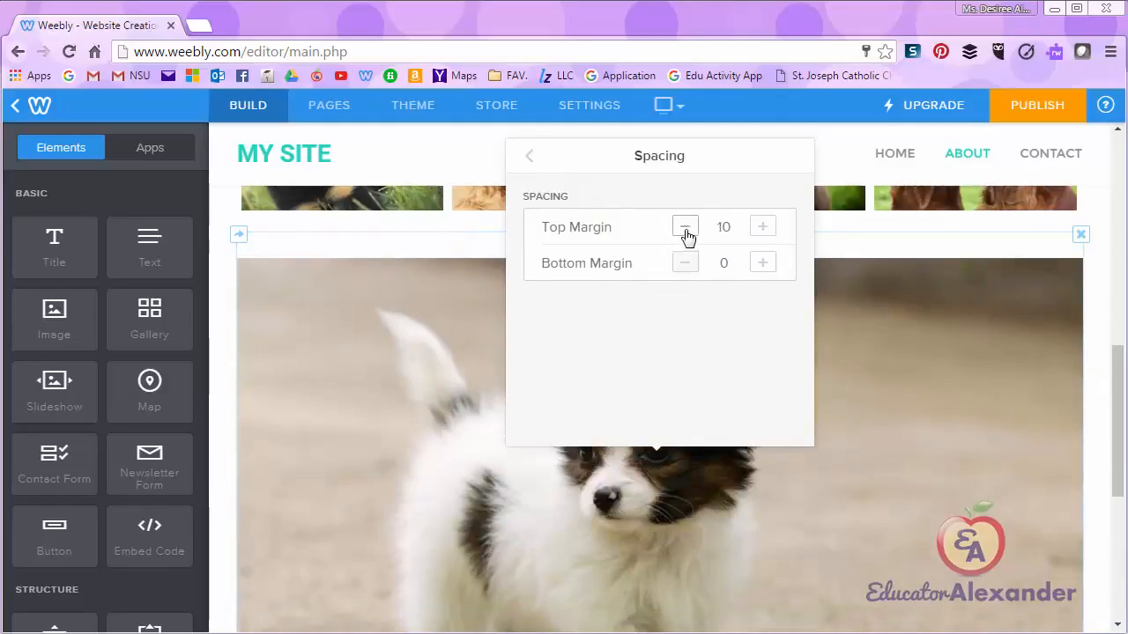
click(532, 161)
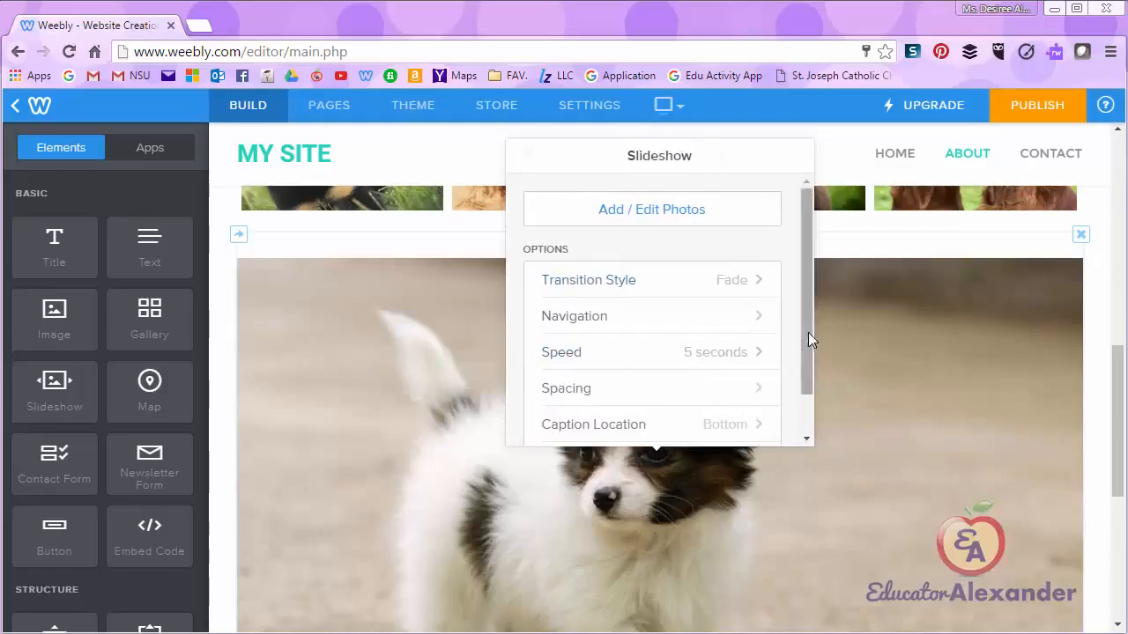
Examine the slideshow's caption location options
scroll(775, 370, down, 1)
click(612, 381)
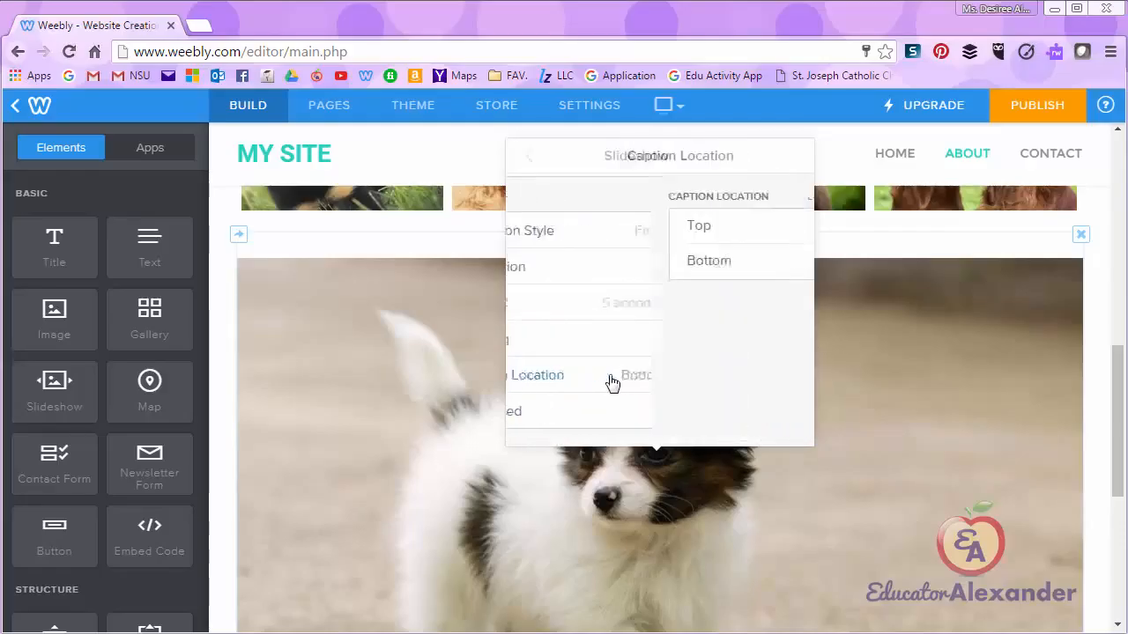
click(529, 156)
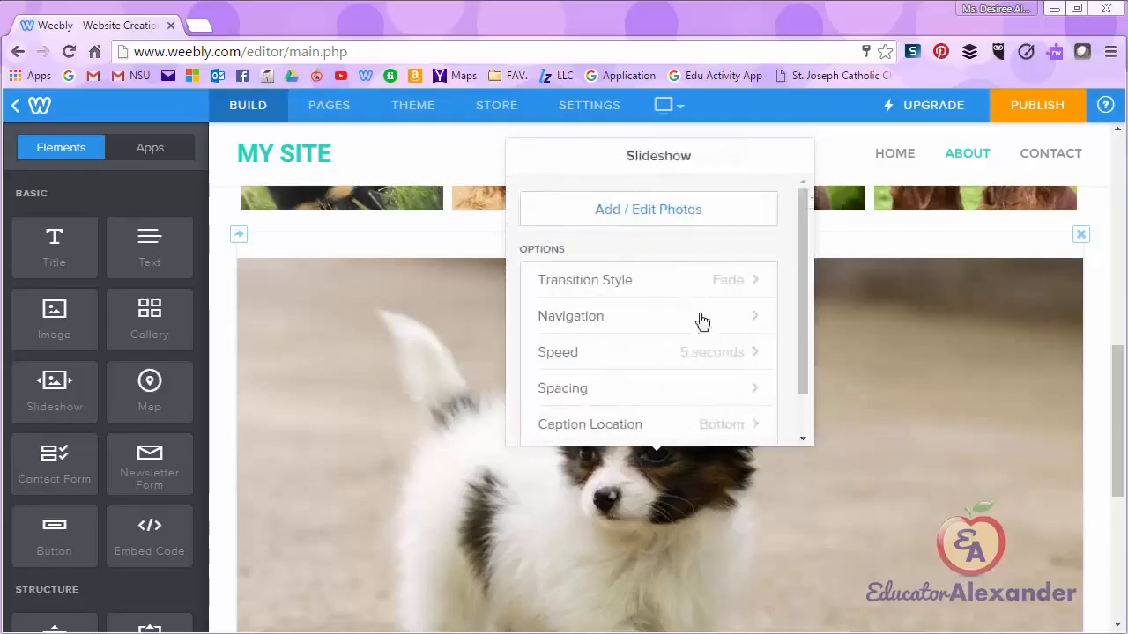
Try turning on Autoplay in the slideshow's advanced settings and turn it back off
scroll(757, 392, down, 2)
click(627, 421)
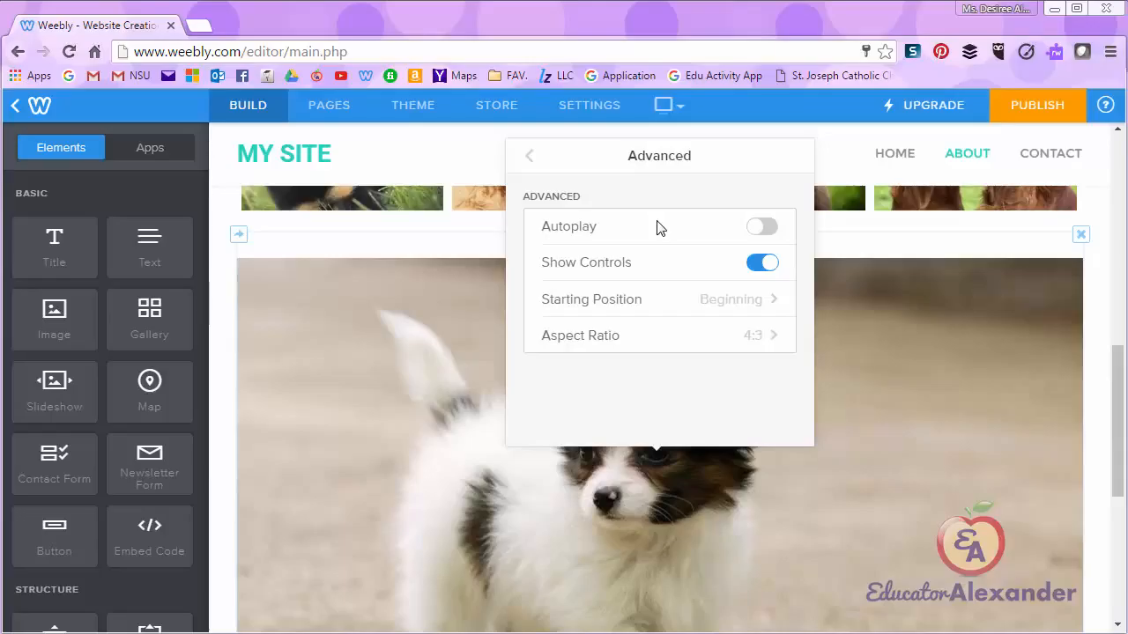
click(766, 229)
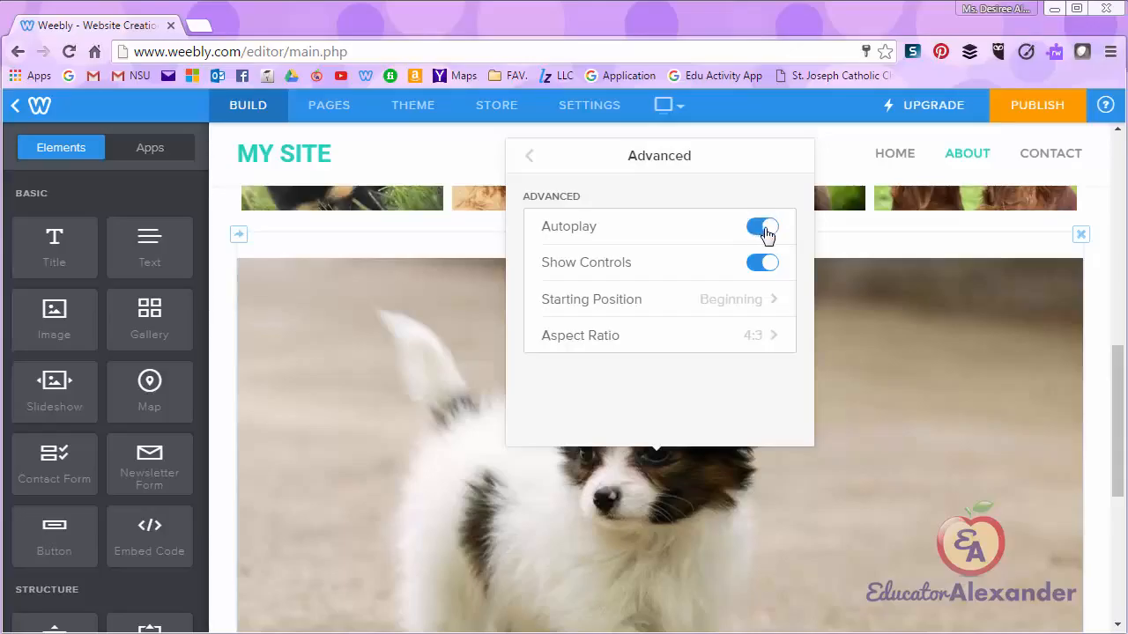
click(755, 233)
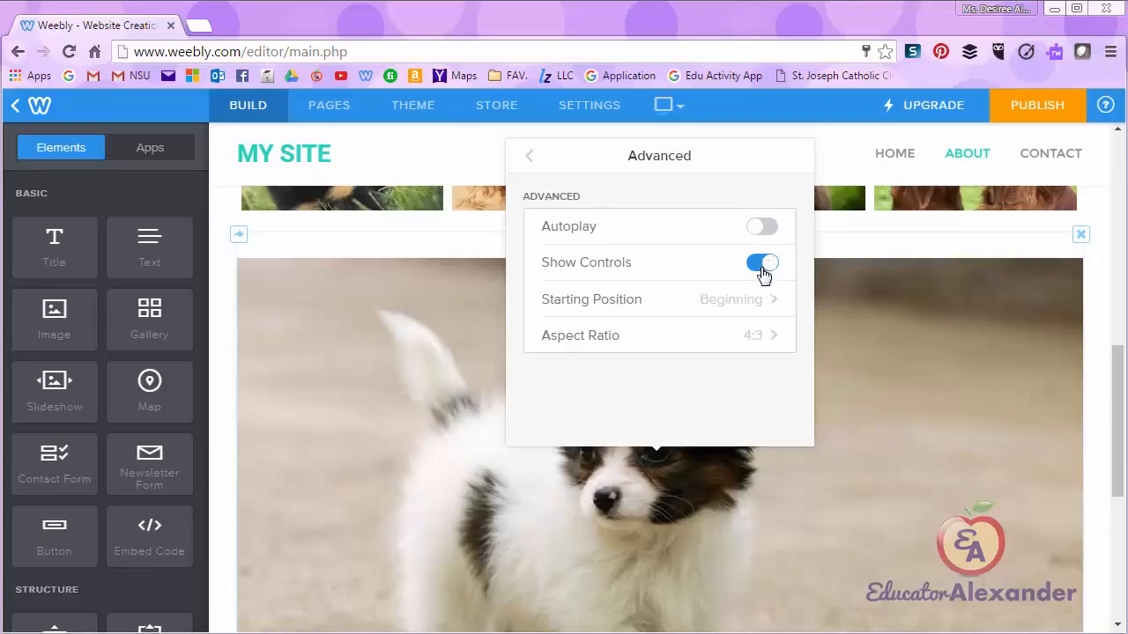
Examine the slideshow's controls, starting position and aspect ratio options, close its settings and return to the start of the page
mouse_move(1010, 446)
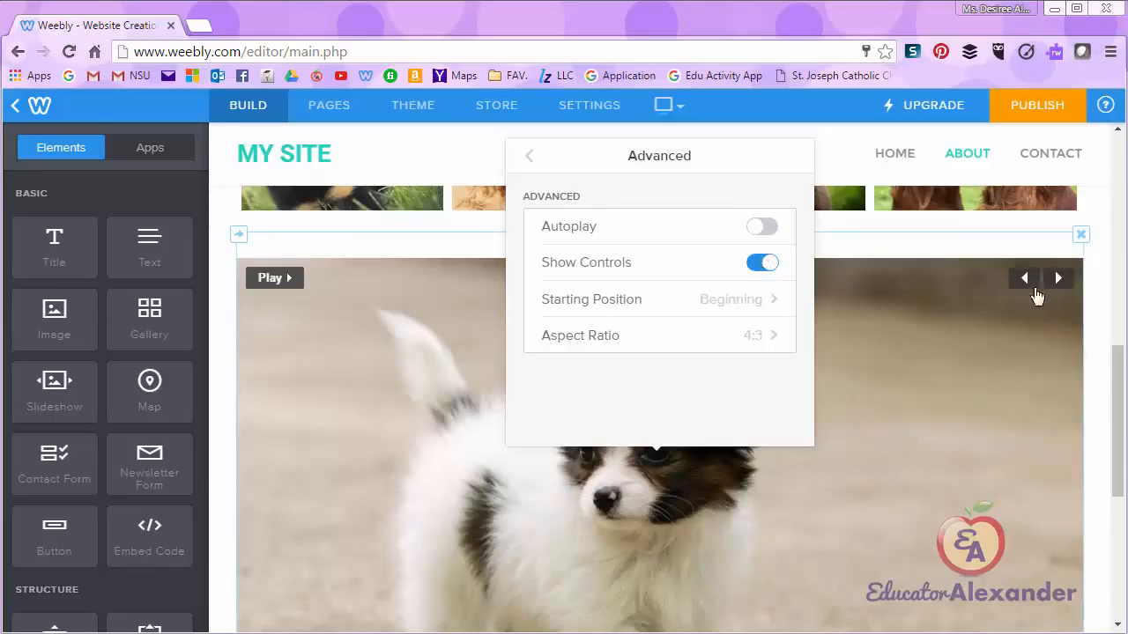
click(732, 301)
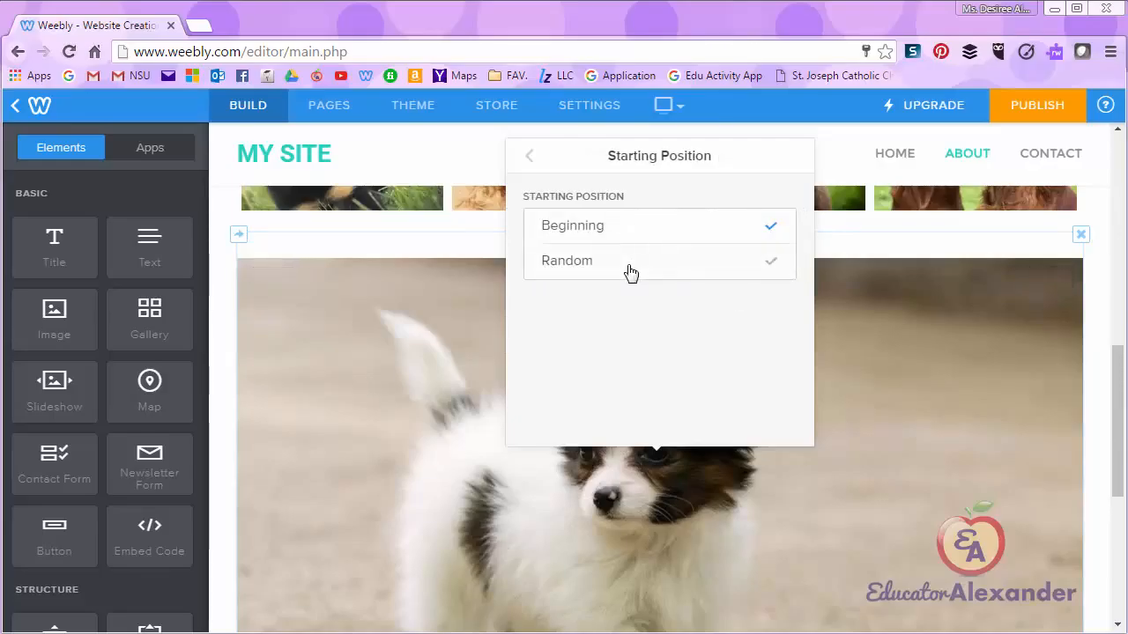
click(530, 159)
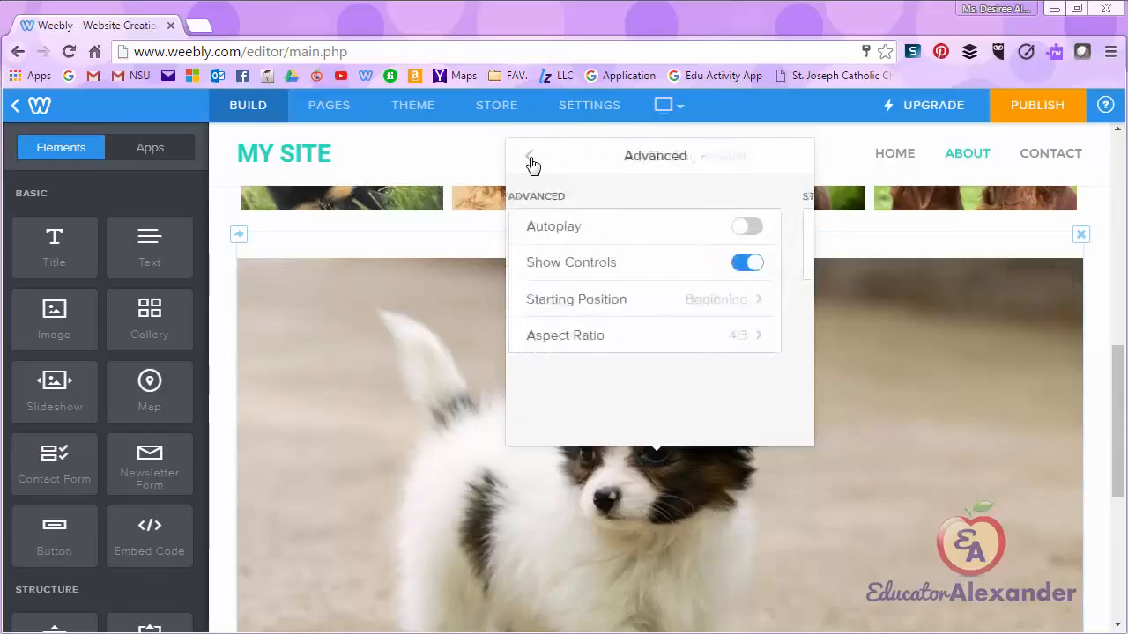
click(714, 344)
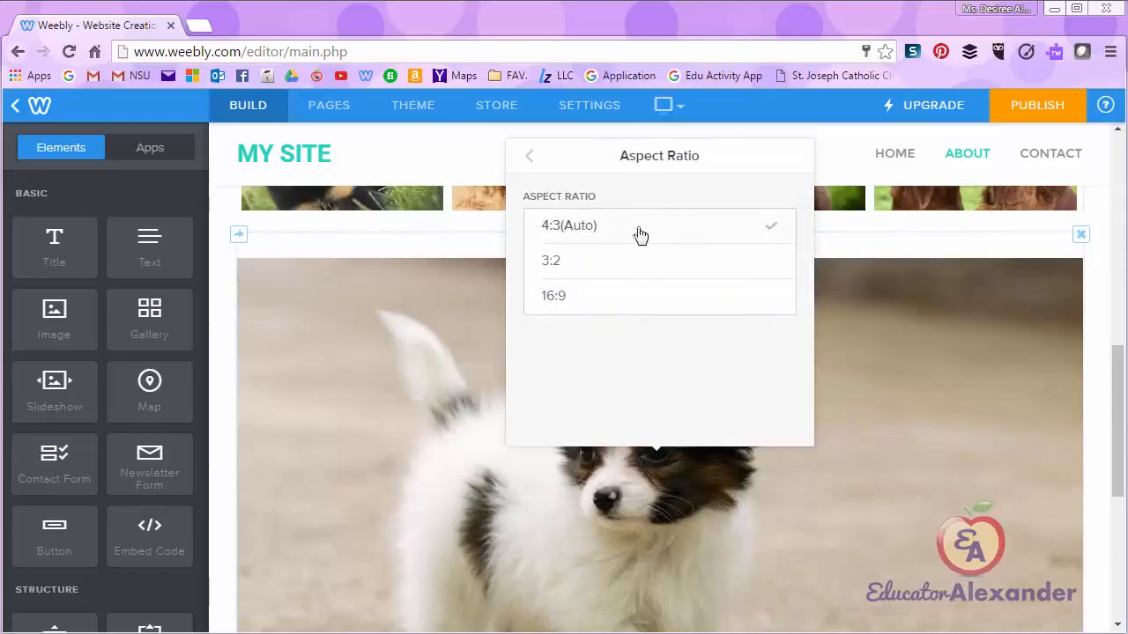
click(530, 160)
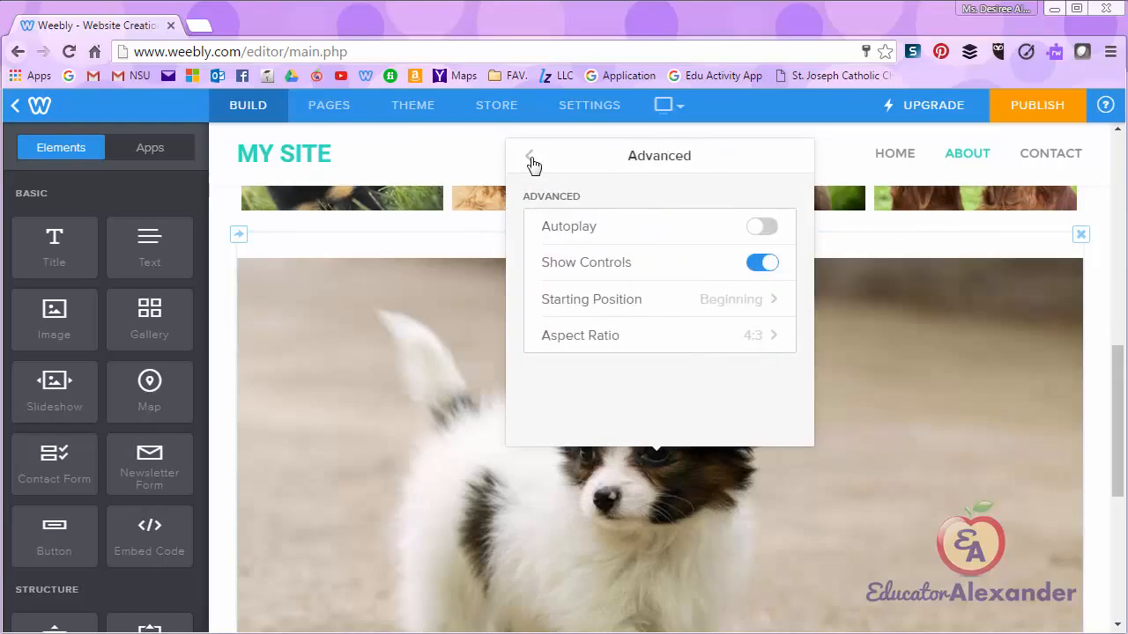
click(531, 161)
scroll(1117, 381, up, 1)
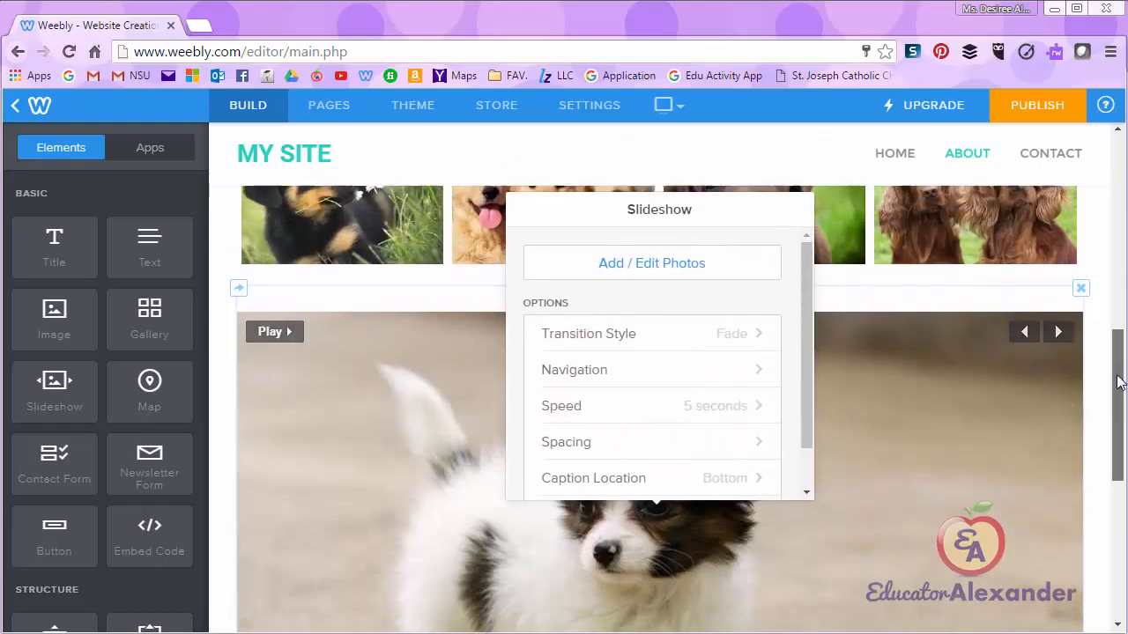
drag(1117, 381, 1119, 191)
click(1107, 410)
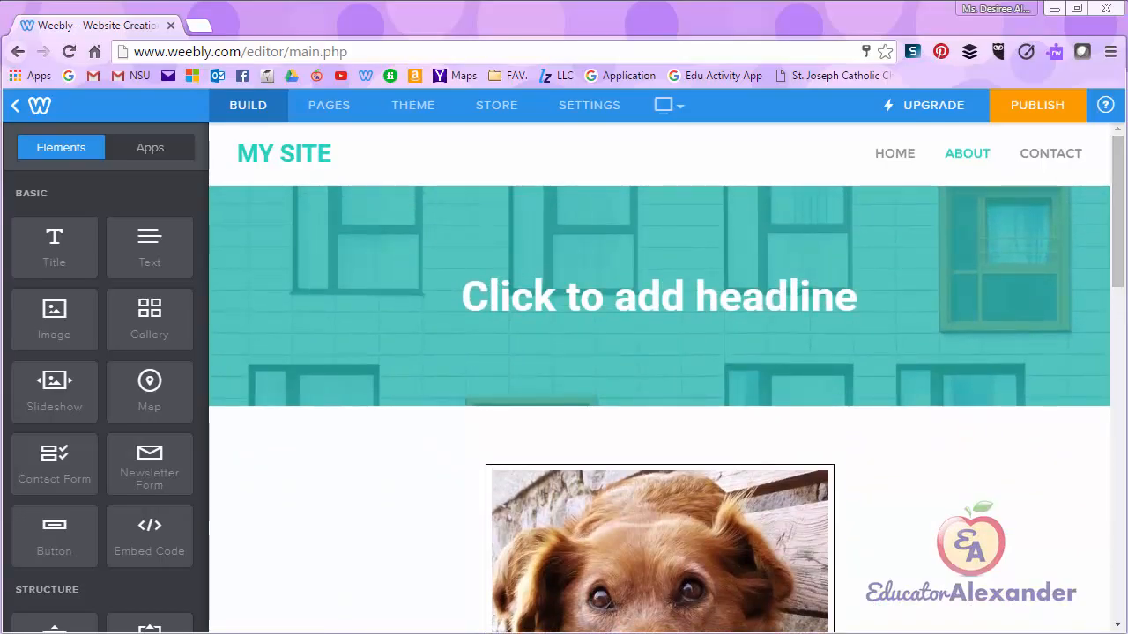